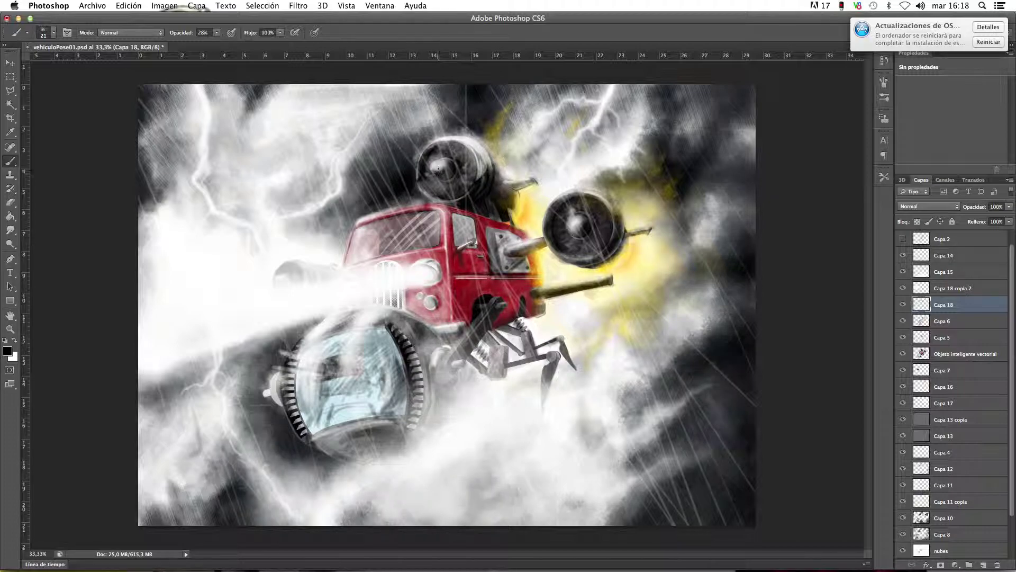
# Darken the far turbine and the strut behind it in black, raising the brush opacity to 50%
pyautogui.moveTo(444, 171); pyautogui.dragTo(452, 173)
pyautogui.moveTo(419, 179); pyautogui.dragTo(429, 200)
pyautogui.press('super+plus')
pyautogui.press('super+plus')
pyautogui.moveTo(668, 241); pyautogui.dragTo(539, 401)
pyautogui.click(216, 32)
pyautogui.moveTo(217, 43); pyautogui.dragTo(230, 47)
pyautogui.click(450, 231)
pyautogui.moveTo(451, 227); pyautogui.dragTo(492, 216)
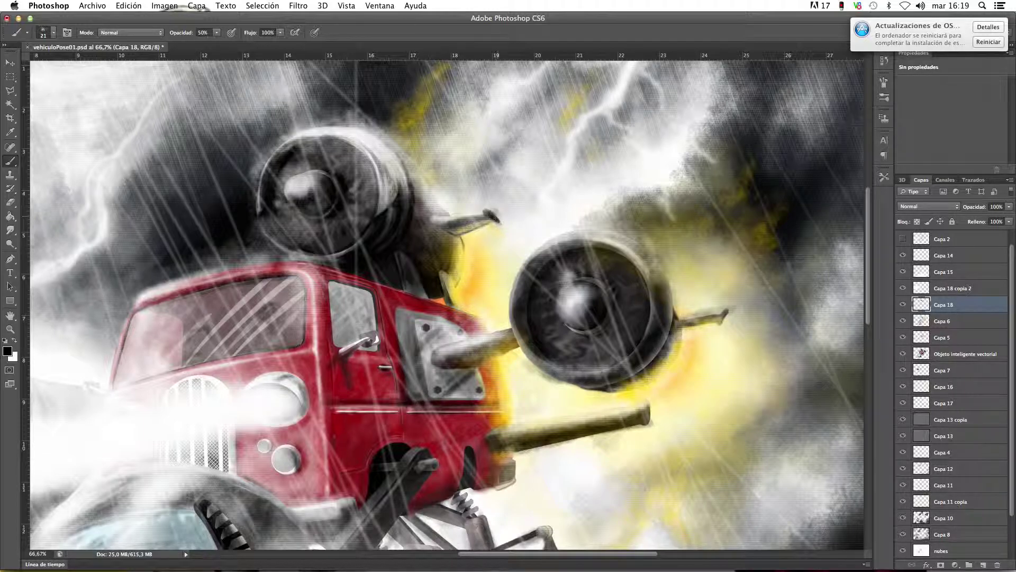
pyautogui.moveTo(489, 220)
pyautogui.mouseDown()
pyautogui.moveTo(447, 231)
pyautogui.moveTo(444, 271)
pyautogui.moveTo(451, 242)
pyautogui.moveTo(446, 271)
pyautogui.moveTo(452, 249)
pyautogui.moveTo(452, 262)
pyautogui.moveTo(444, 272)
pyautogui.moveTo(453, 233)
pyautogui.moveTo(450, 274)
pyautogui.moveTo(442, 272)
pyautogui.moveTo(453, 308)
pyautogui.moveTo(445, 277)
pyautogui.moveTo(459, 292)
pyautogui.moveTo(442, 273)
pyautogui.mouseUp()
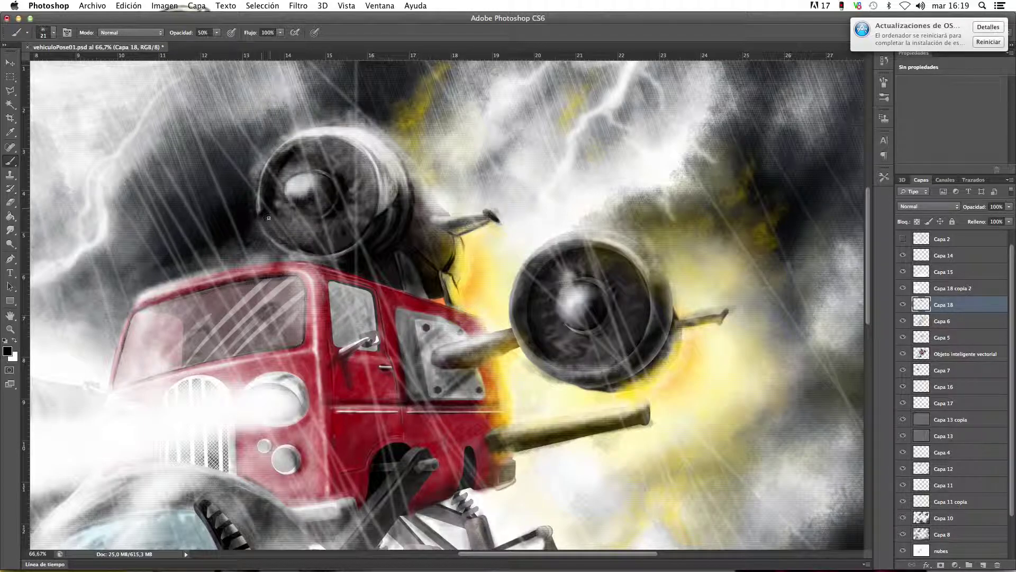
pyautogui.moveTo(453, 282); pyautogui.dragTo(460, 306)
# Paint dark shadows along the near turbine's support arm and the front edge of its mounting plate
pyautogui.moveTo(434, 354)
pyautogui.mouseDown()
pyautogui.moveTo(512, 337)
pyautogui.moveTo(503, 339)
pyautogui.mouseUp()
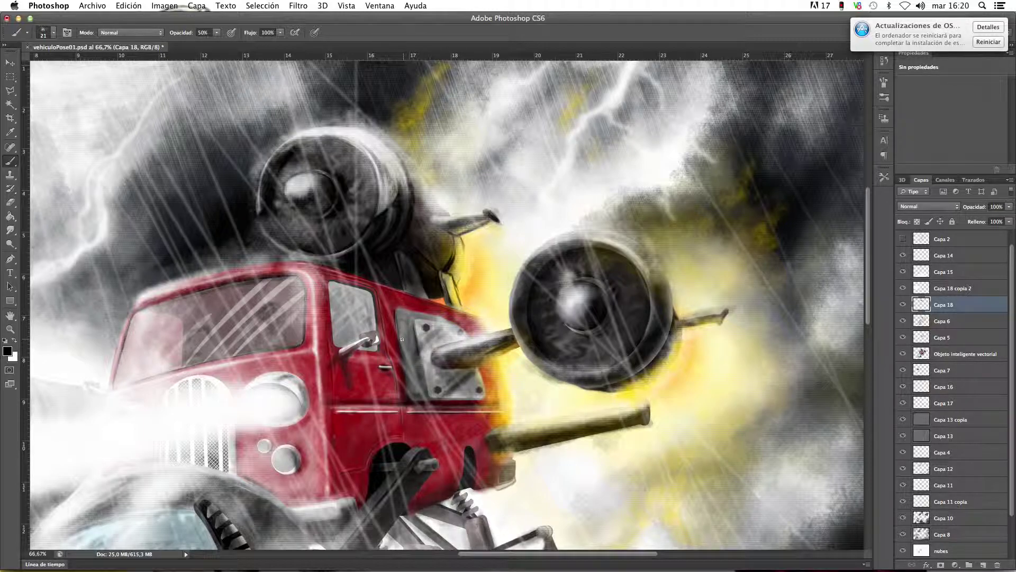
pyautogui.moveTo(400, 318); pyautogui.dragTo(409, 375)
pyautogui.moveTo(399, 322); pyautogui.dragTo(407, 375)
pyautogui.moveTo(400, 332); pyautogui.dragTo(410, 394)
pyautogui.moveTo(423, 399)
pyautogui.mouseDown()
pyautogui.moveTo(483, 397)
pyautogui.moveTo(427, 400)
pyautogui.moveTo(420, 376)
pyautogui.moveTo(429, 395)
pyautogui.mouseUp()
pyautogui.moveTo(417, 349)
pyautogui.mouseDown()
pyautogui.moveTo(424, 380)
pyautogui.moveTo(407, 364)
pyautogui.moveTo(417, 372)
pyautogui.mouseUp()
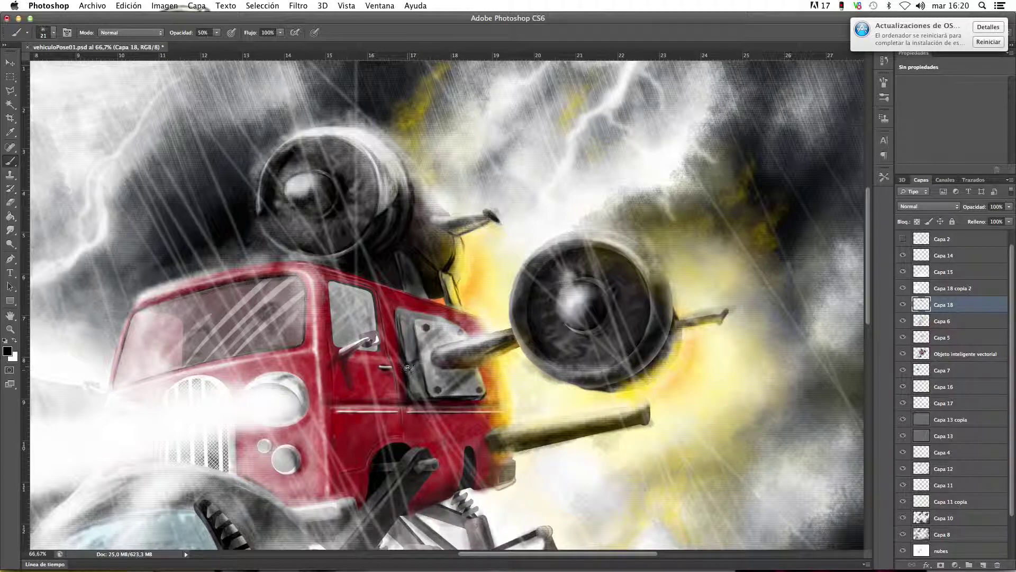
# Lower the brush opacity to 21% and shade the surface of the mounting plate and the turbine arm
pyautogui.click(216, 32)
pyautogui.moveTo(206, 43); pyautogui.dragTo(203, 44)
pyautogui.click(410, 370)
pyautogui.moveTo(412, 365)
pyautogui.mouseDown()
pyautogui.moveTo(412, 391)
pyautogui.moveTo(401, 317)
pyautogui.moveTo(399, 339)
pyautogui.moveTo(421, 383)
pyautogui.mouseUp()
pyautogui.moveTo(421, 341)
pyautogui.mouseDown()
pyautogui.moveTo(426, 387)
pyautogui.moveTo(442, 394)
pyautogui.moveTo(461, 376)
pyautogui.moveTo(424, 391)
pyautogui.moveTo(430, 356)
pyautogui.moveTo(461, 369)
pyautogui.moveTo(447, 390)
pyautogui.moveTo(480, 394)
pyautogui.moveTo(472, 372)
pyautogui.moveTo(444, 362)
pyautogui.moveTo(500, 351)
pyautogui.moveTo(511, 327)
pyautogui.moveTo(522, 352)
pyautogui.moveTo(509, 323)
pyautogui.moveTo(526, 351)
pyautogui.moveTo(519, 317)
pyautogui.moveTo(532, 342)
pyautogui.moveTo(531, 332)
pyautogui.mouseUp()
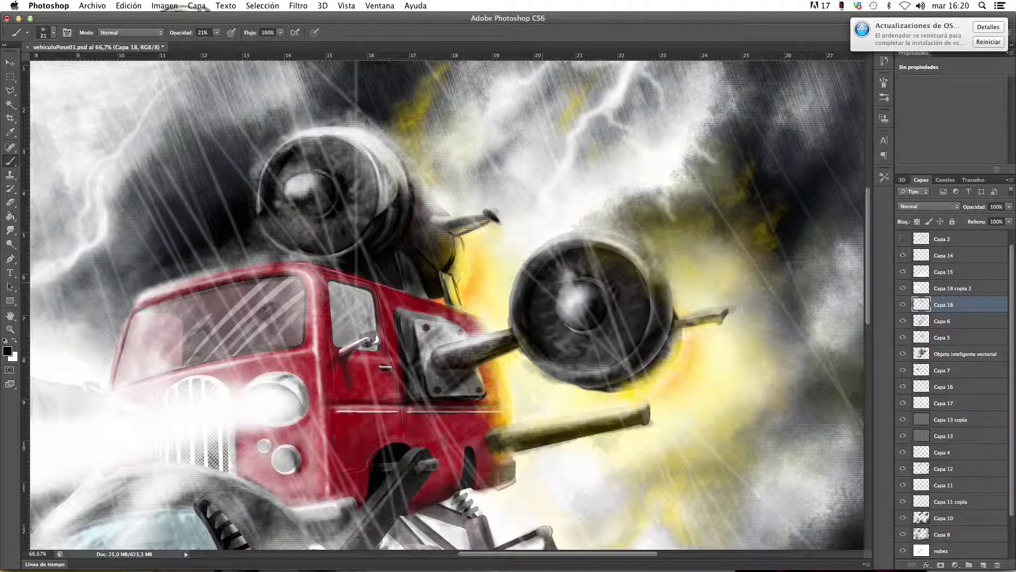
# Darken the near turbine's inner rim, outer edge and the area around its central hub in black
pyautogui.moveTo(529, 285); pyautogui.dragTo(553, 260)
pyautogui.moveTo(576, 250)
pyautogui.mouseDown()
pyautogui.moveTo(664, 301)
pyautogui.moveTo(654, 292)
pyautogui.moveTo(667, 287)
pyautogui.moveTo(657, 293)
pyautogui.moveTo(663, 331)
pyautogui.moveTo(670, 303)
pyautogui.moveTo(665, 291)
pyautogui.moveTo(664, 343)
pyautogui.moveTo(663, 333)
pyautogui.moveTo(646, 360)
pyautogui.mouseUp()
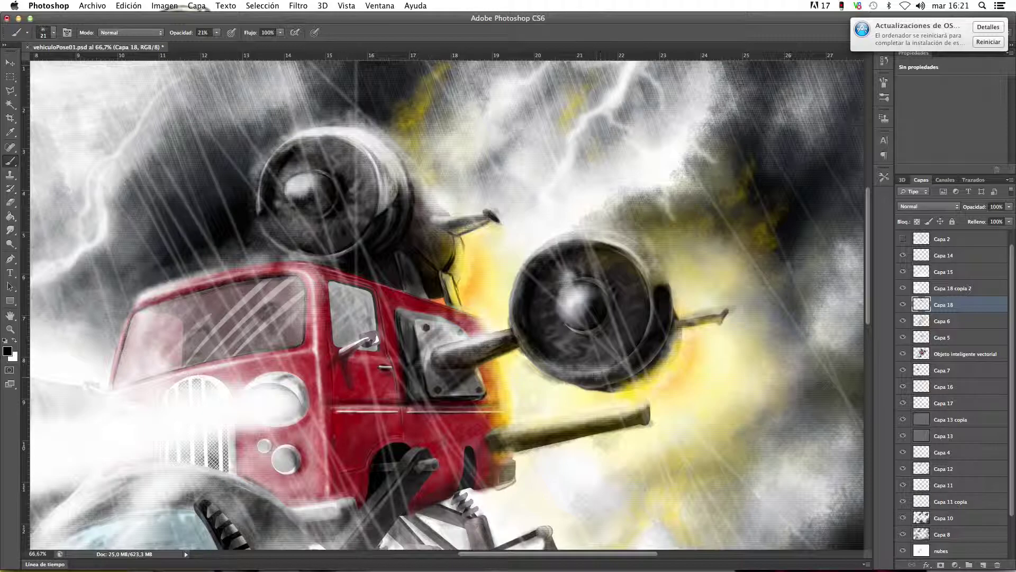
pyautogui.moveTo(574, 379)
pyautogui.mouseDown()
pyautogui.moveTo(625, 380)
pyautogui.moveTo(651, 360)
pyautogui.moveTo(633, 379)
pyautogui.moveTo(652, 365)
pyautogui.mouseUp()
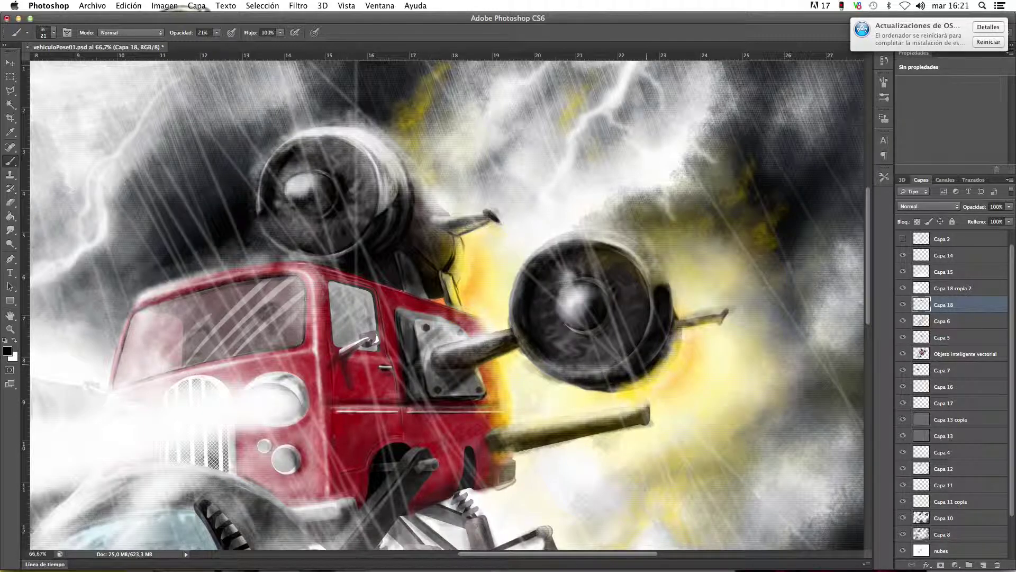
pyautogui.moveTo(510, 298)
pyautogui.mouseDown()
pyautogui.moveTo(522, 318)
pyautogui.moveTo(519, 285)
pyautogui.moveTo(564, 249)
pyautogui.moveTo(548, 249)
pyautogui.moveTo(596, 239)
pyautogui.moveTo(634, 251)
pyautogui.moveTo(616, 240)
pyautogui.moveTo(656, 271)
pyautogui.moveTo(629, 251)
pyautogui.mouseUp()
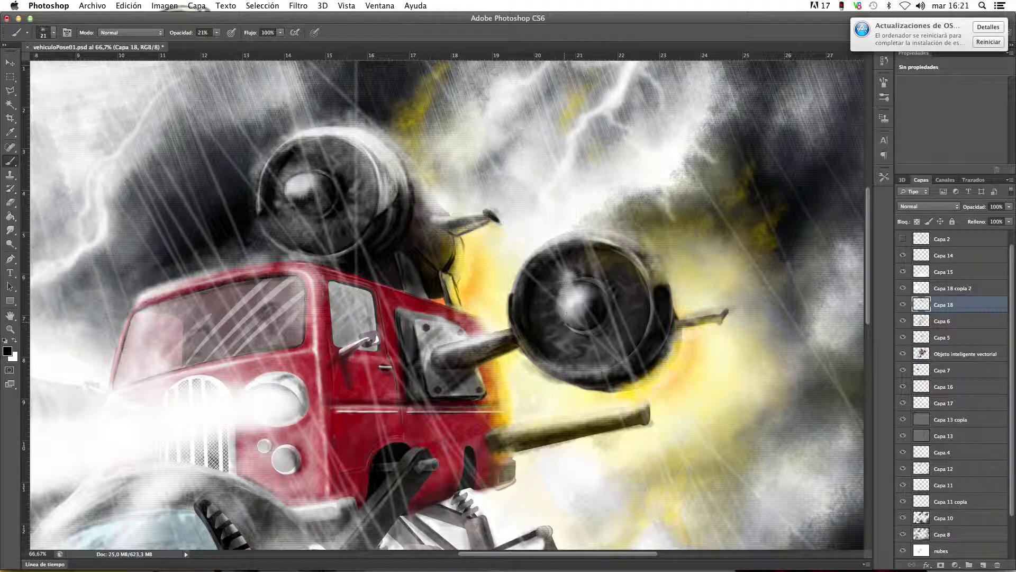
pyautogui.moveTo(555, 310)
pyautogui.mouseDown()
pyautogui.moveTo(571, 325)
pyautogui.moveTo(561, 320)
pyautogui.mouseUp()
pyautogui.moveTo(570, 326)
pyautogui.mouseDown()
pyautogui.moveTo(590, 333)
pyautogui.moveTo(610, 313)
pyautogui.mouseUp()
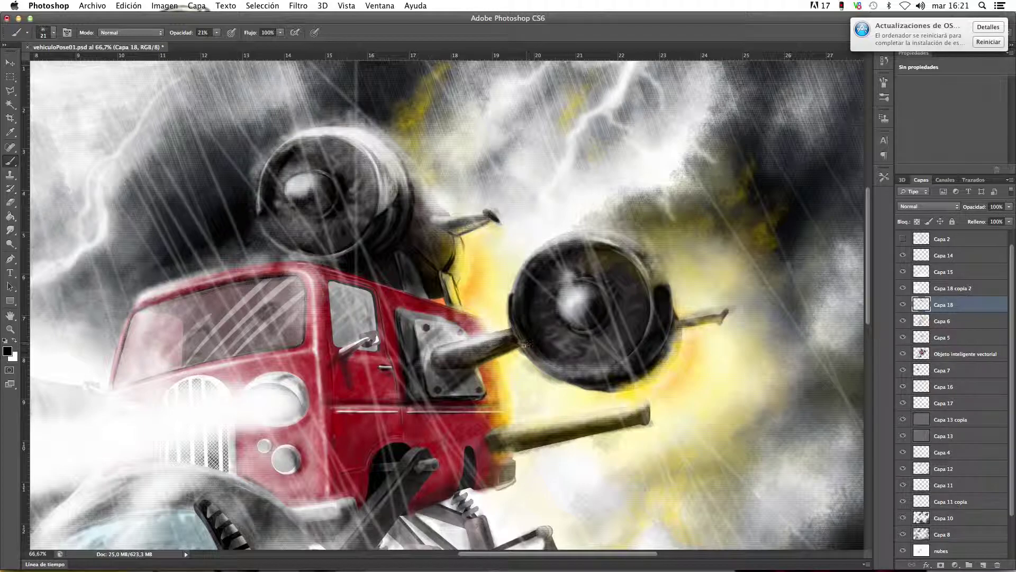
# Darken the exhaust pipe and the rear bumper corner beneath it with black strokes
pyautogui.moveTo(498, 440)
pyautogui.mouseDown()
pyautogui.moveTo(617, 418)
pyautogui.moveTo(492, 442)
pyautogui.moveTo(561, 426)
pyautogui.moveTo(508, 431)
pyautogui.moveTo(582, 428)
pyautogui.moveTo(512, 450)
pyautogui.mouseUp()
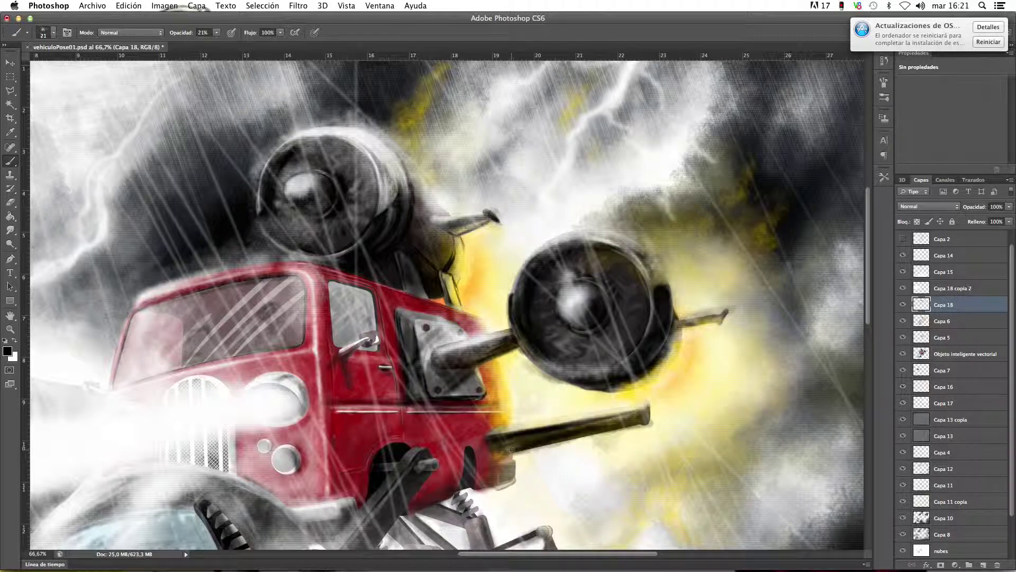
pyautogui.moveTo(606, 423)
pyautogui.mouseDown()
pyautogui.moveTo(648, 413)
pyautogui.moveTo(590, 437)
pyautogui.mouseUp()
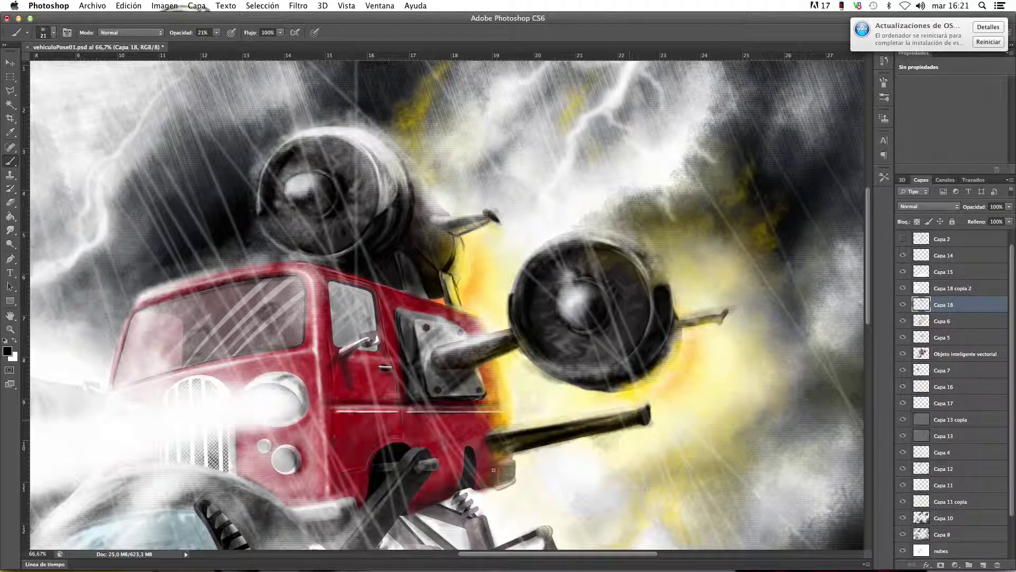
pyautogui.moveTo(500, 481)
pyautogui.mouseDown()
pyautogui.moveTo(478, 484)
pyautogui.moveTo(478, 462)
pyautogui.mouseUp()
pyautogui.moveTo(478, 481)
pyautogui.mouseDown()
pyautogui.moveTo(501, 459)
pyautogui.moveTo(489, 456)
pyautogui.moveTo(477, 463)
pyautogui.moveTo(502, 485)
pyautogui.moveTo(495, 480)
pyautogui.mouseUp()
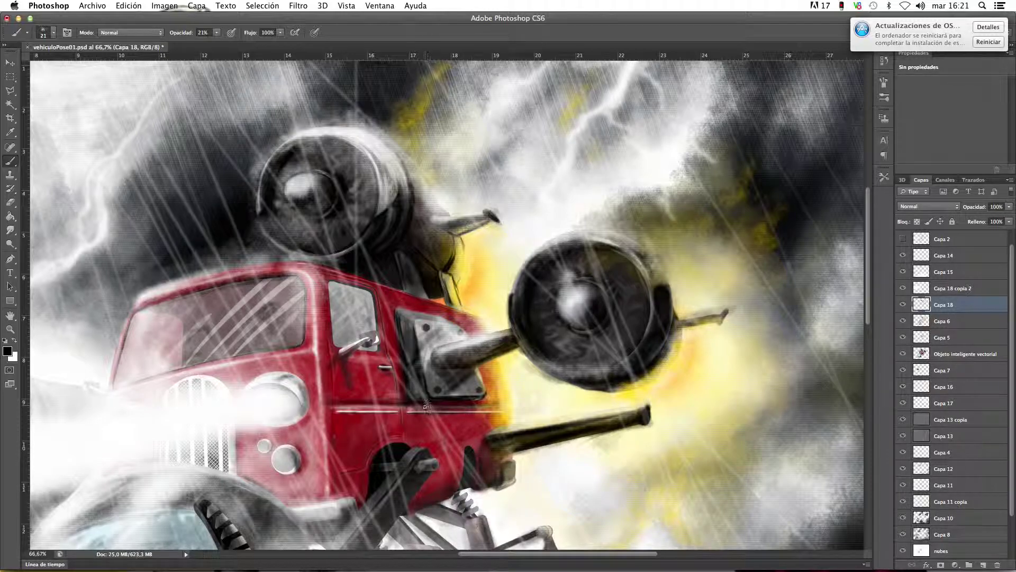
# Switch to the white colour and add highlights to the rear bumper corner and the exhaust pipe
pyautogui.press('x')
pyautogui.moveTo(510, 466); pyautogui.dragTo(506, 484)
pyautogui.moveTo(494, 437)
pyautogui.mouseDown()
pyautogui.moveTo(523, 433)
pyautogui.moveTo(505, 435)
pyautogui.mouseUp()
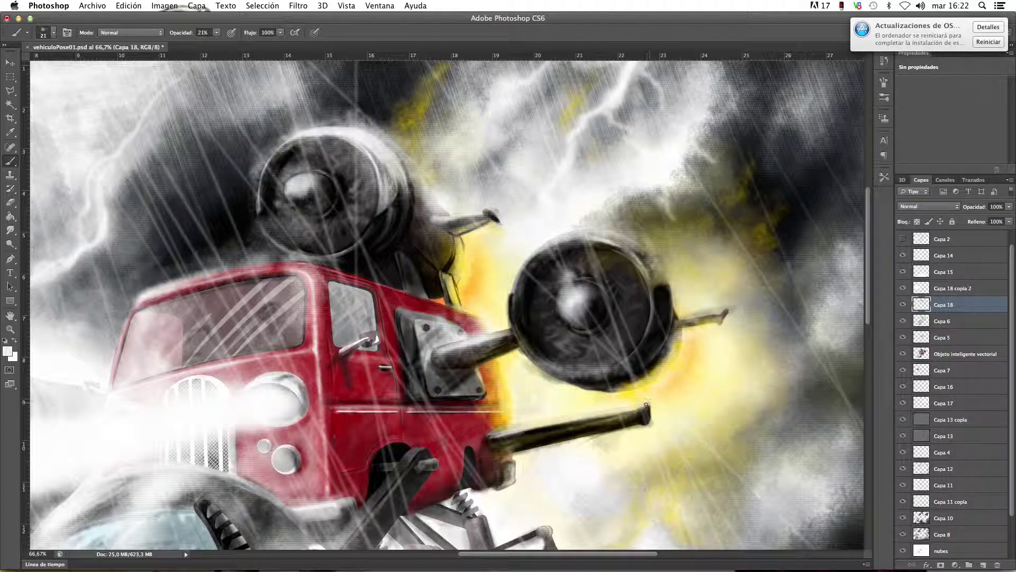
# Lower the brush opacity to 6% and faintly highlight the rear wheel arch and the bumper's edge in white
pyautogui.moveTo(473, 454); pyautogui.dragTo(478, 480)
pyautogui.press('super+z')
pyautogui.click(217, 33)
pyautogui.moveTo(220, 45); pyautogui.dragTo(211, 46)
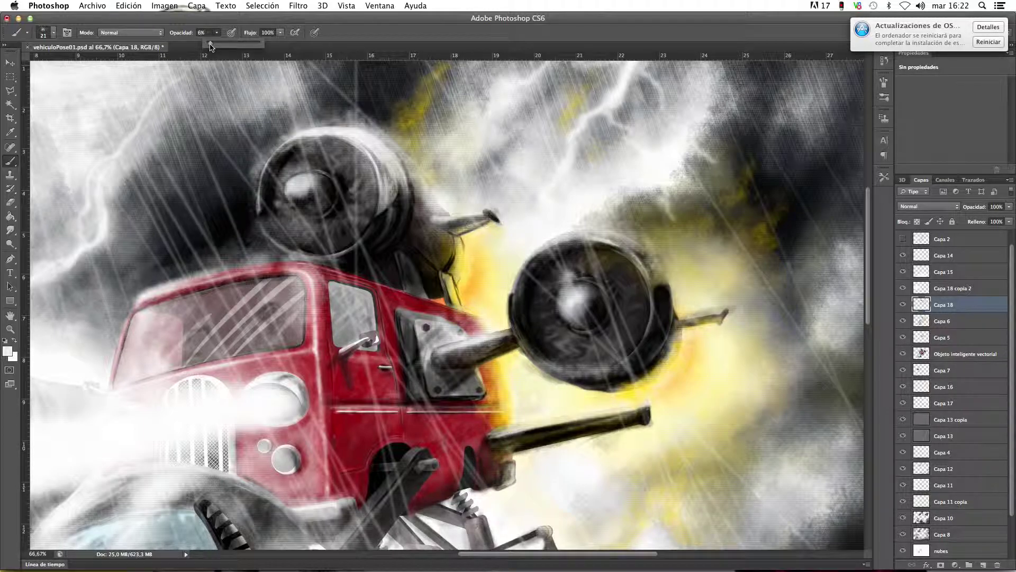
pyautogui.moveTo(479, 464); pyautogui.dragTo(477, 452)
pyautogui.moveTo(473, 487); pyautogui.dragTo(479, 464)
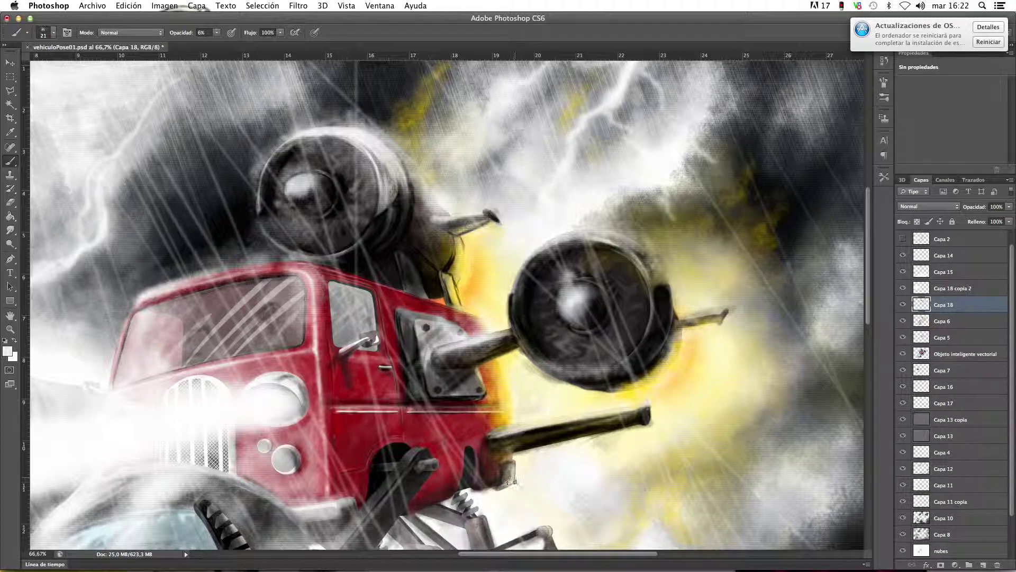
pyautogui.moveTo(509, 485)
pyautogui.mouseDown()
pyautogui.moveTo(513, 468)
pyautogui.moveTo(487, 495)
pyautogui.mouseUp()
# Sample a dark colour from the vehicle and set the brush to 39% opacity and 14 px
pyautogui.keyDown('alt'); pyautogui.click(391, 452); pyautogui.keyUp('alt')
pyautogui.keyDown('alt'); pyautogui.click(377, 264); pyautogui.keyUp('alt')
pyautogui.moveTo(217, 33); pyautogui.dragTo(234, 45)
pyautogui.rightClick(658, 255)
pyautogui.moveTo(682, 279); pyautogui.dragTo(678, 279)
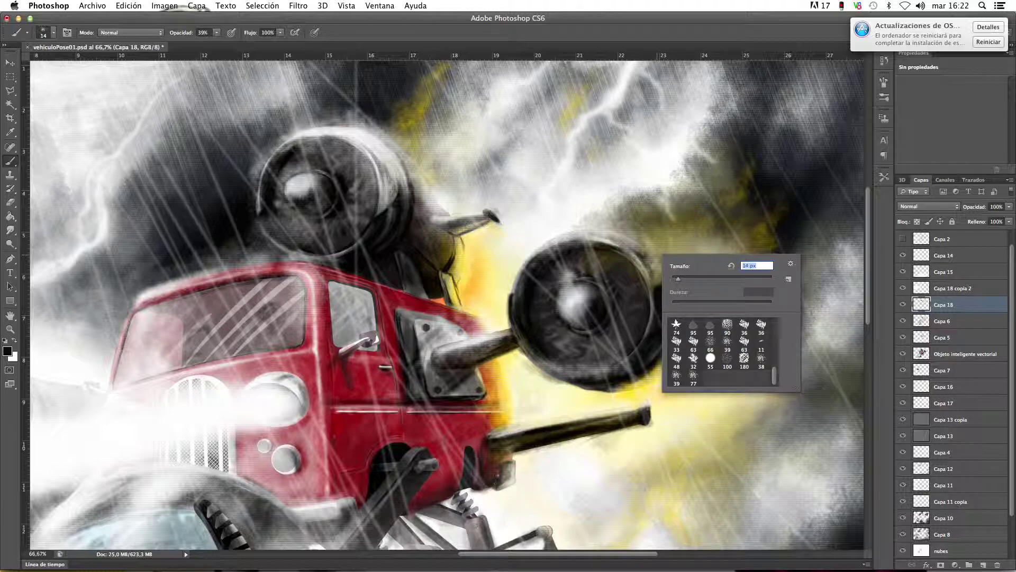
pyautogui.press('Return')
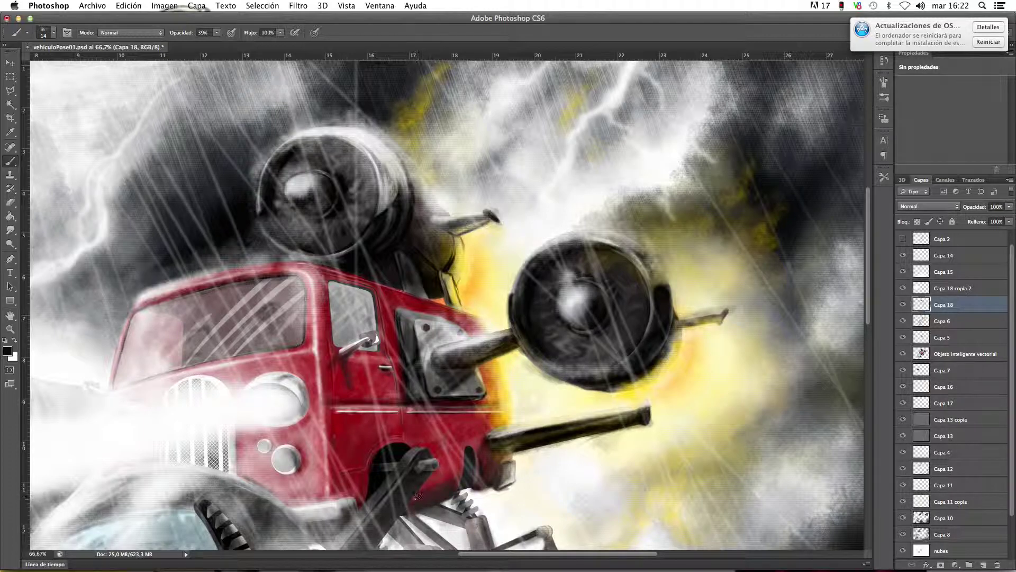
# Enlarge the brush to 43 px at 9% opacity and softly shade the lower edge of the red body
pyautogui.rightClick(416, 503)
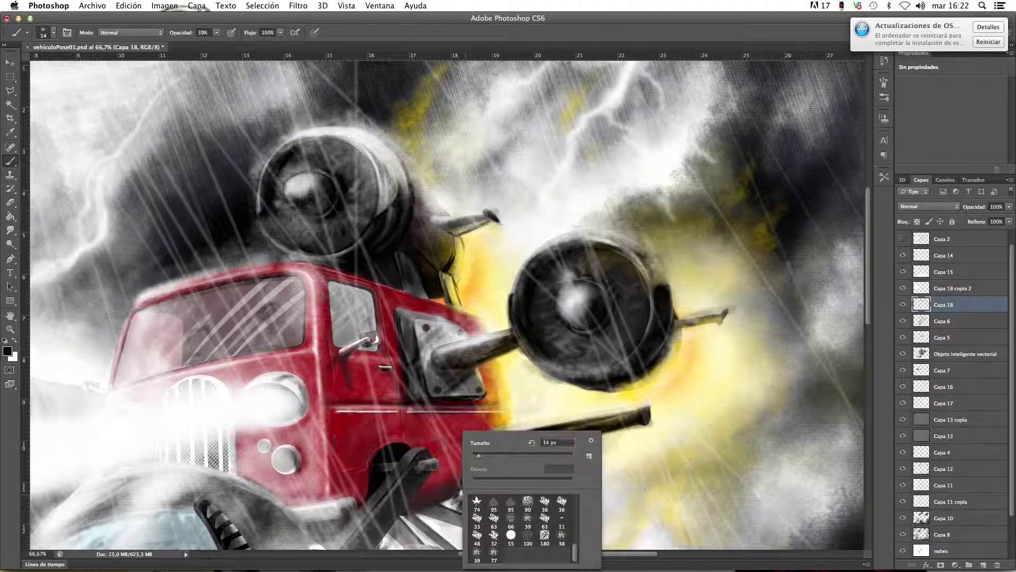
pyautogui.click(492, 456)
pyautogui.click(216, 32)
pyautogui.moveTo(218, 43); pyautogui.dragTo(203, 44)
pyautogui.click(436, 490)
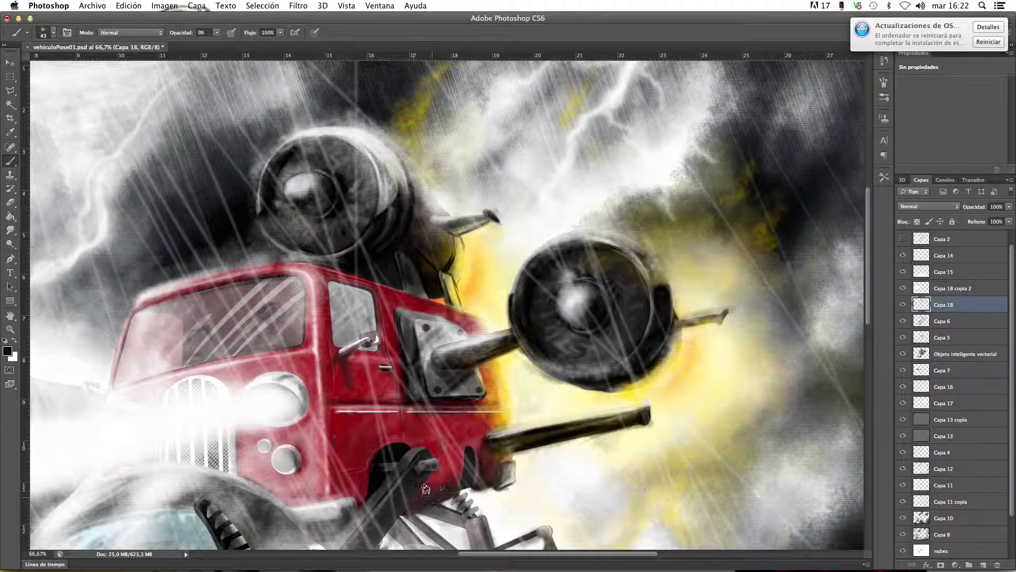
pyautogui.moveTo(470, 485)
pyautogui.mouseDown()
pyautogui.moveTo(408, 507)
pyautogui.moveTo(471, 487)
pyautogui.mouseUp()
pyautogui.moveTo(338, 478)
pyautogui.mouseDown()
pyautogui.moveTo(366, 489)
pyautogui.moveTo(360, 512)
pyautogui.moveTo(309, 520)
pyautogui.moveTo(334, 529)
pyautogui.moveTo(300, 515)
pyautogui.moveTo(316, 526)
pyautogui.moveTo(344, 516)
pyautogui.moveTo(302, 521)
pyautogui.moveTo(326, 518)
pyautogui.mouseUp()
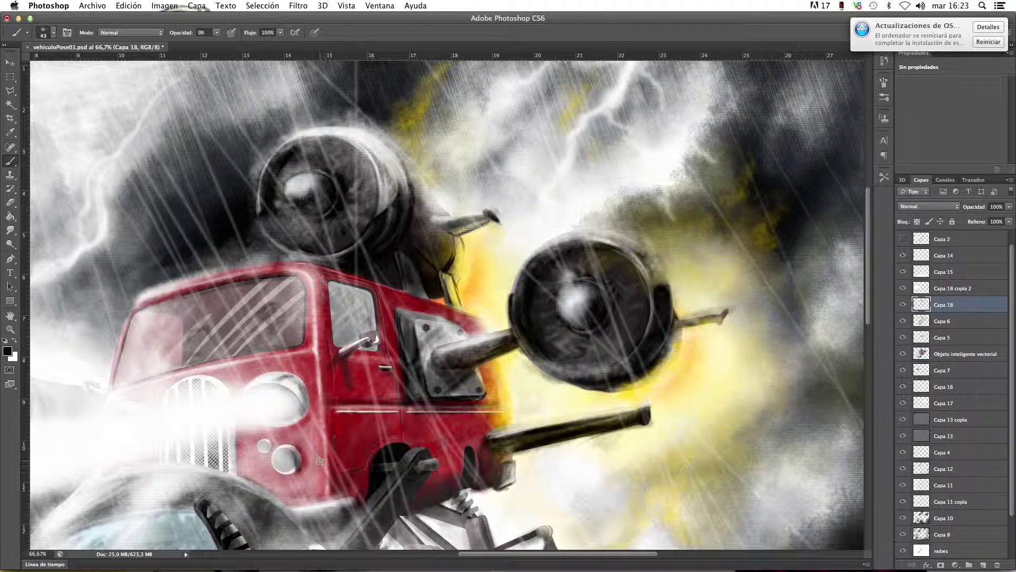
# Set the brush to 9 px and 53% opacity and darken the lower edge of the turbine's mounting plate
pyautogui.rightClick(360, 361)
pyautogui.moveTo(392, 400); pyautogui.dragTo(375, 401)
pyautogui.moveTo(217, 33); pyautogui.dragTo(237, 52)
pyautogui.press('super+minus')
pyautogui.press('super+minus')
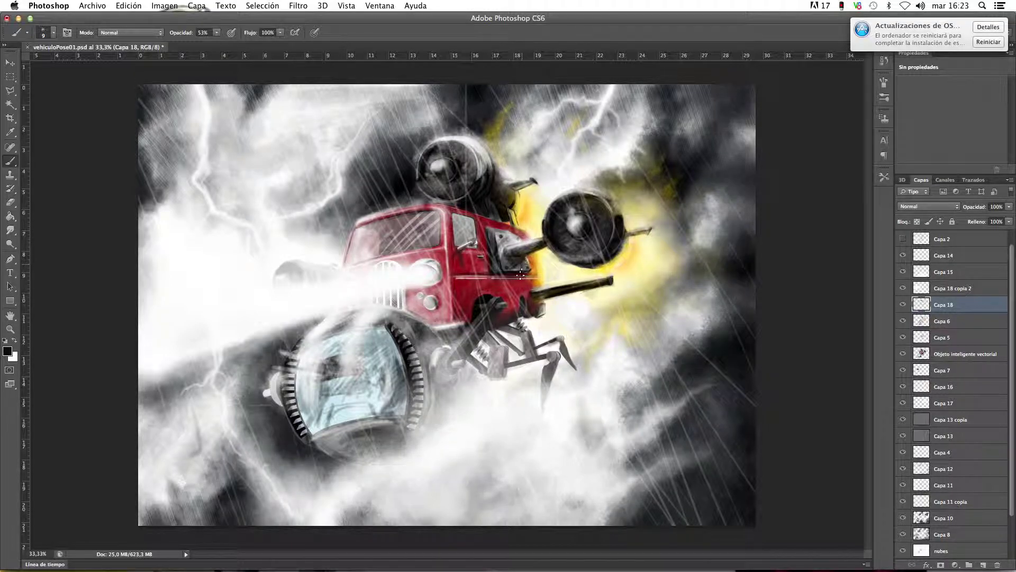
pyautogui.moveTo(515, 260)
pyautogui.mouseDown()
pyautogui.moveTo(532, 311)
pyautogui.moveTo(492, 240)
pyautogui.moveTo(501, 279)
pyautogui.moveTo(528, 274)
pyautogui.mouseUp()
# With a 39 px brush at 6% opacity, shade the side window area in black and lighten the wheel arch in white
pyautogui.click(11, 229)
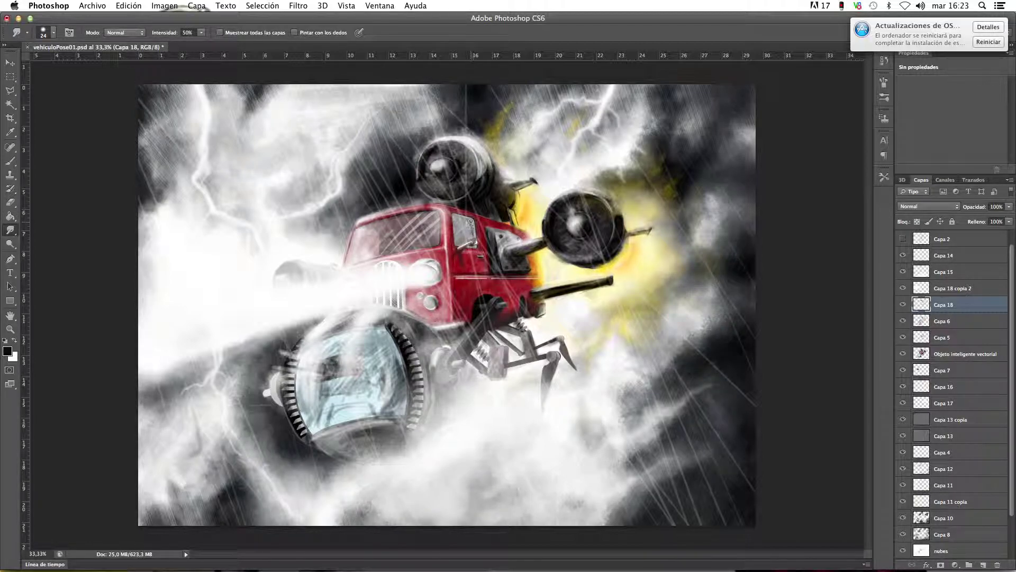
pyautogui.click(10, 161)
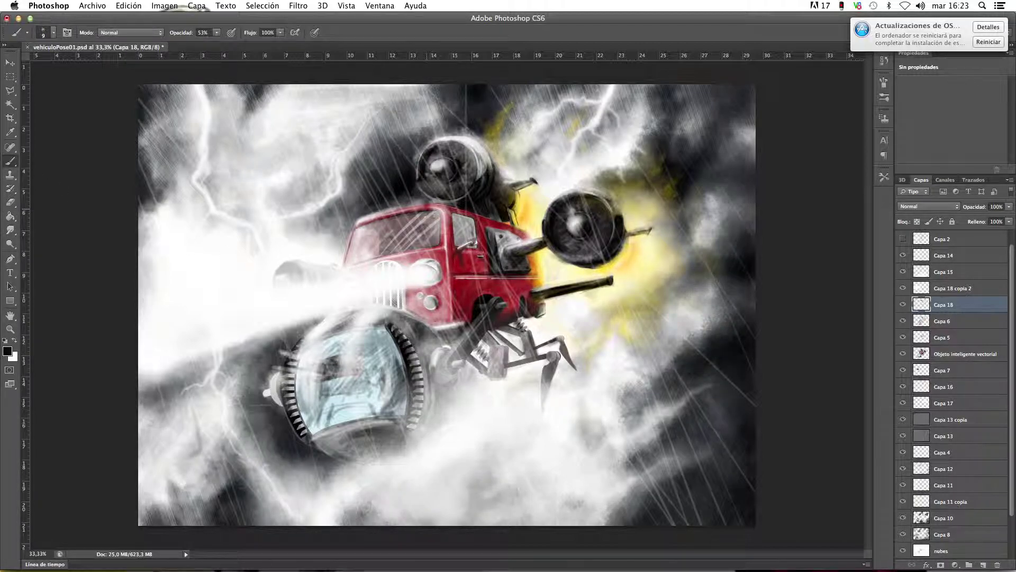
pyautogui.rightClick(447, 233)
pyautogui.moveTo(472, 257); pyautogui.dragTo(481, 256)
pyautogui.click(216, 33)
pyautogui.moveTo(209, 43); pyautogui.dragTo(199, 46)
pyautogui.click(460, 239)
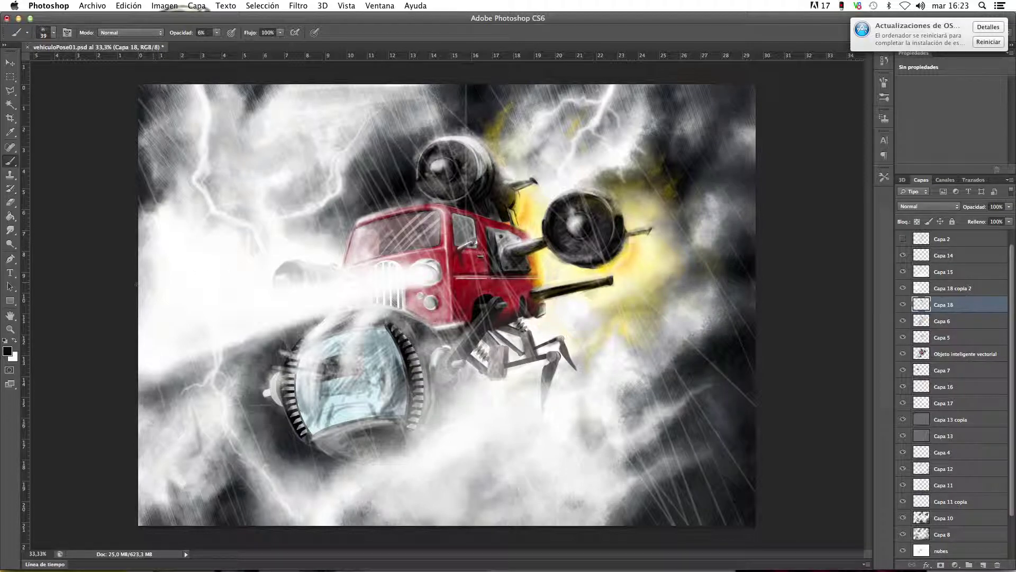
pyautogui.click(17, 340)
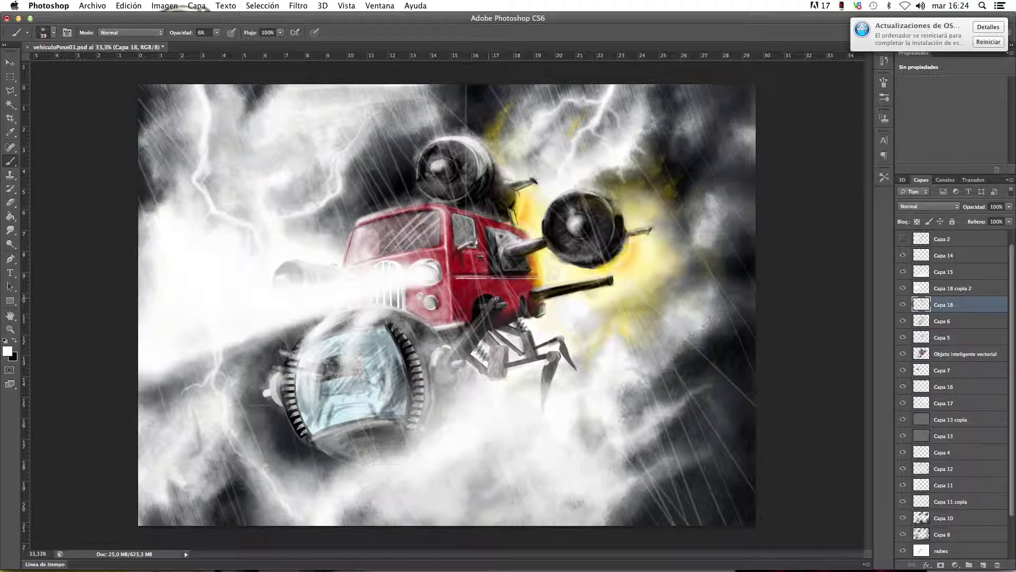
pyautogui.moveTo(478, 316); pyautogui.dragTo(488, 303)
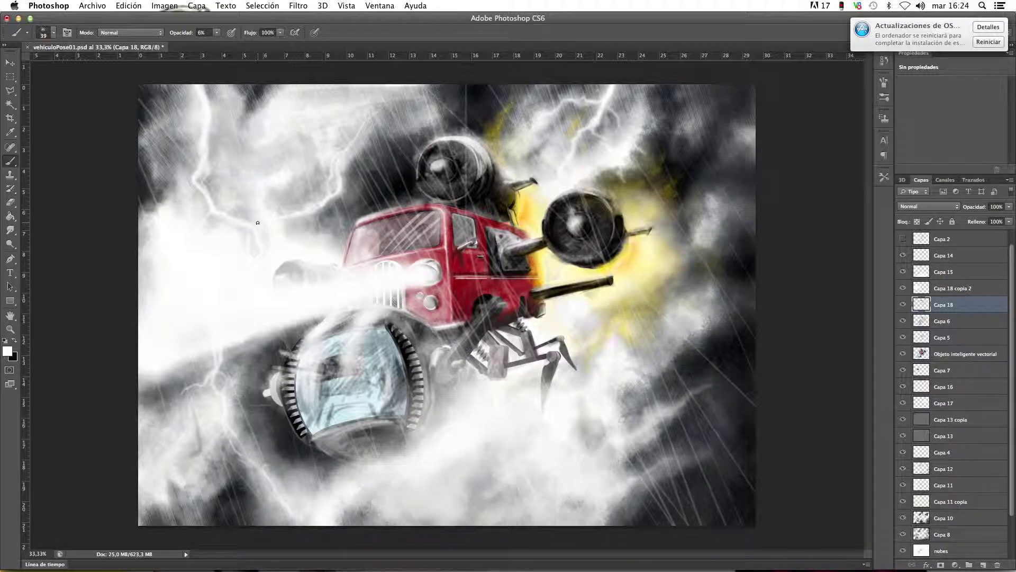
# Create a new layer above Capa 18 and paint dark shapes inside the windshield in black at 28% opacity
pyautogui.click(983, 564)
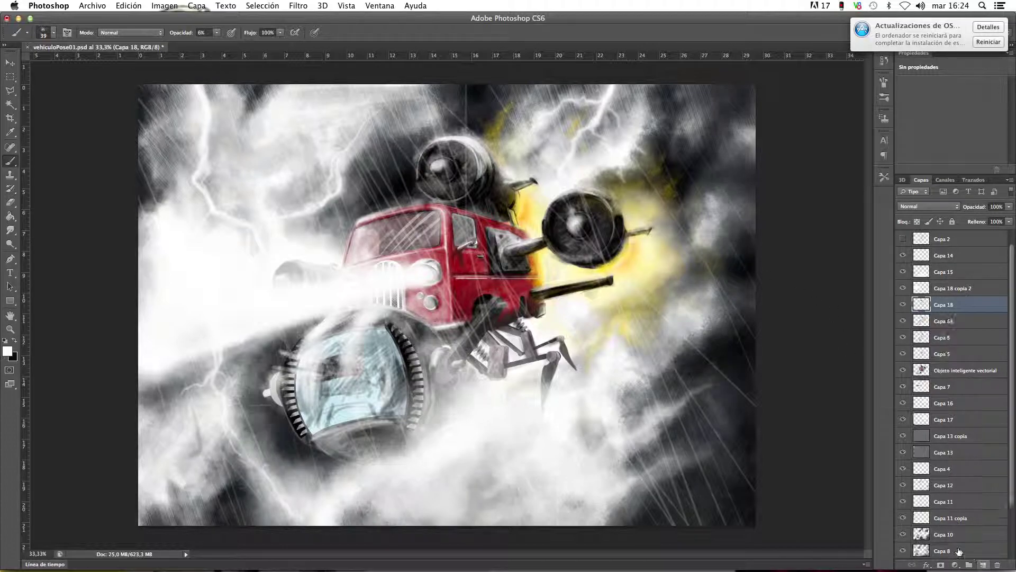
pyautogui.click(14, 341)
pyautogui.rightClick(442, 207)
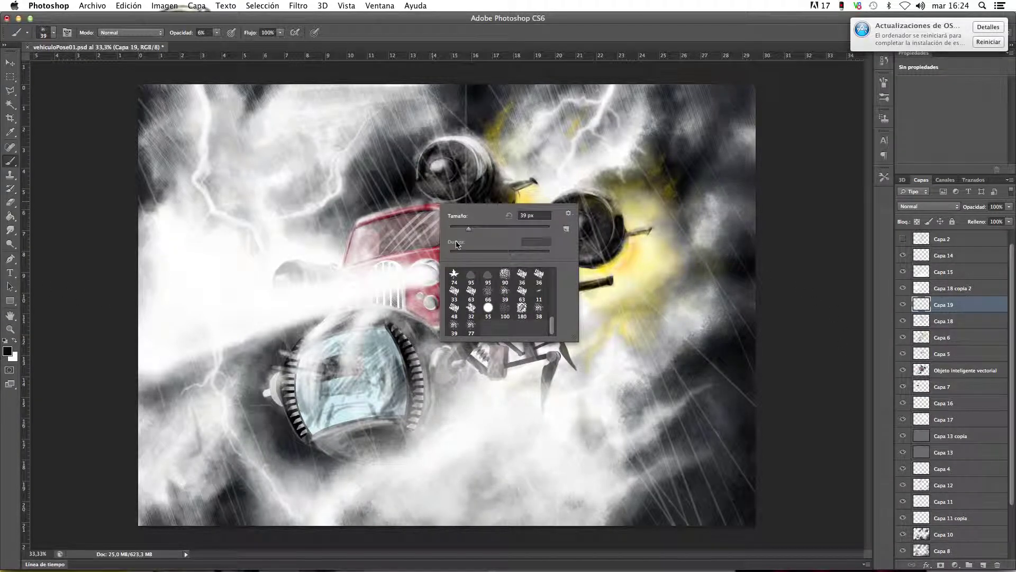
pyautogui.moveTo(217, 33); pyautogui.dragTo(229, 46)
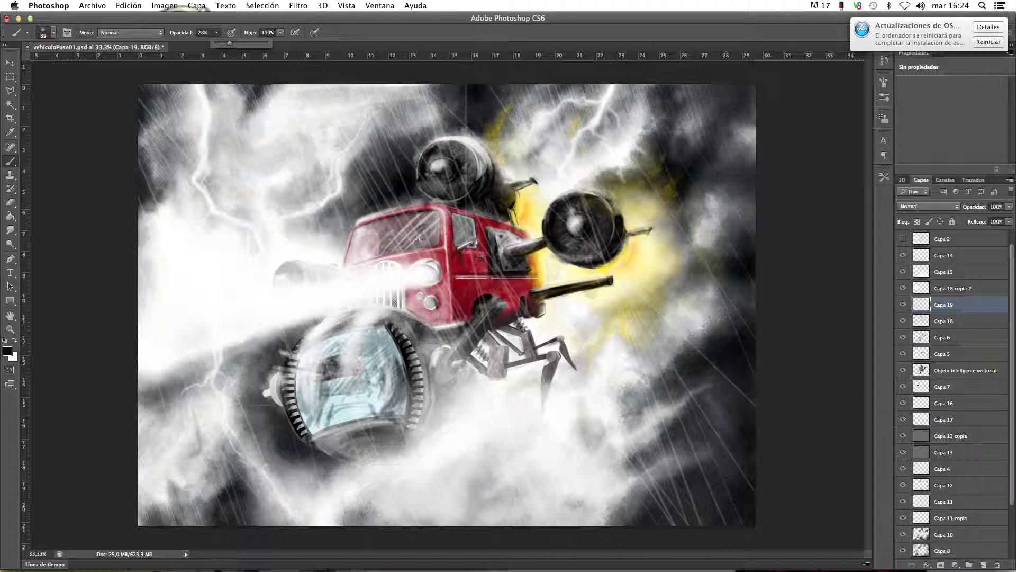
pyautogui.moveTo(425, 233); pyautogui.dragTo(427, 229)
pyautogui.moveTo(425, 227); pyautogui.dragTo(419, 245)
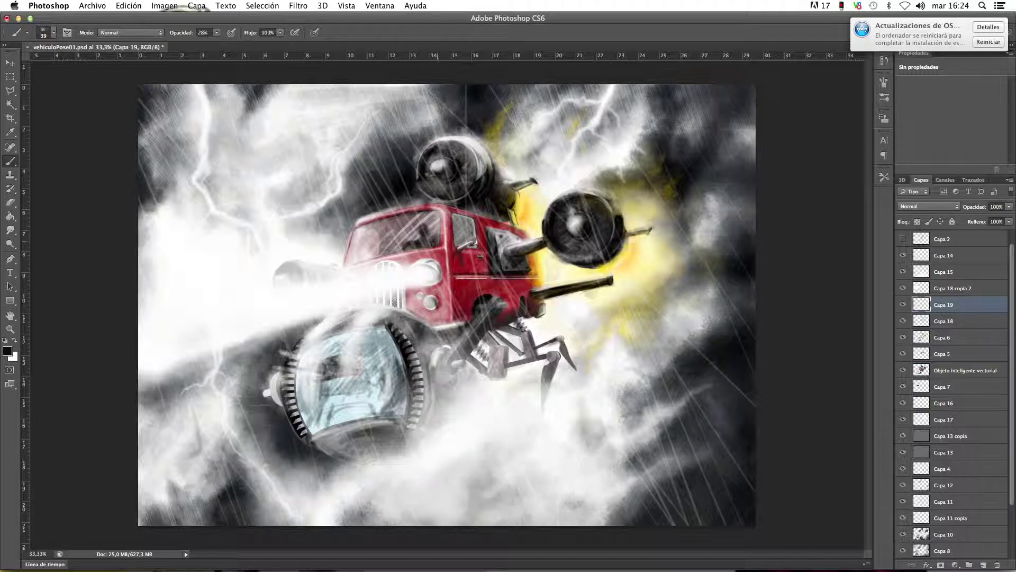
pyautogui.moveTo(385, 240); pyautogui.dragTo(382, 252)
pyautogui.moveTo(390, 249)
pyautogui.mouseDown()
pyautogui.moveTo(418, 233)
pyautogui.moveTo(400, 230)
pyautogui.moveTo(421, 220)
pyautogui.moveTo(402, 222)
pyautogui.moveTo(427, 218)
pyautogui.mouseUp()
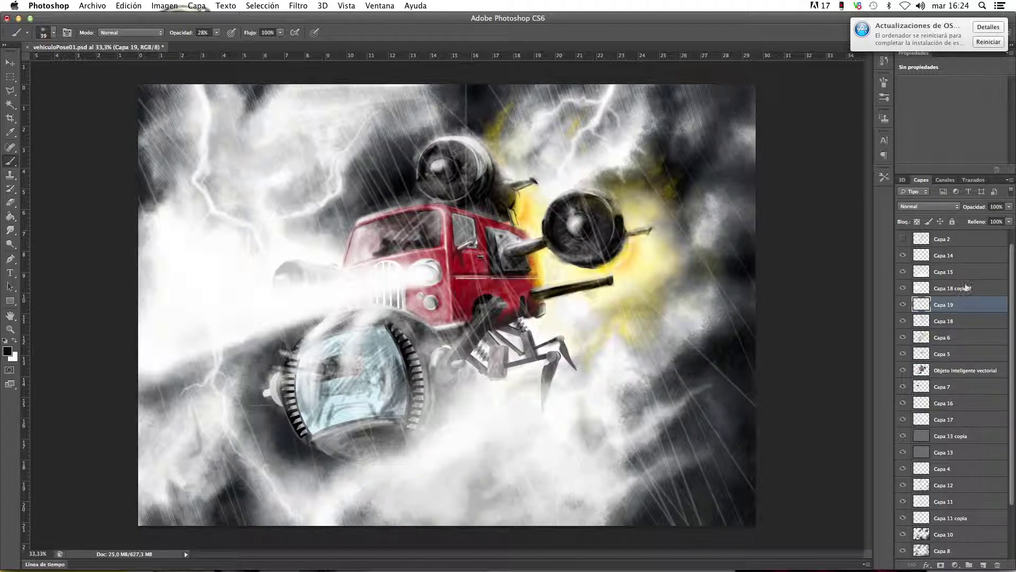
# Try the Multiplicar and Superponer blend modes on the windshield shading layer and settle on Luz suave
pyautogui.click(927, 206)
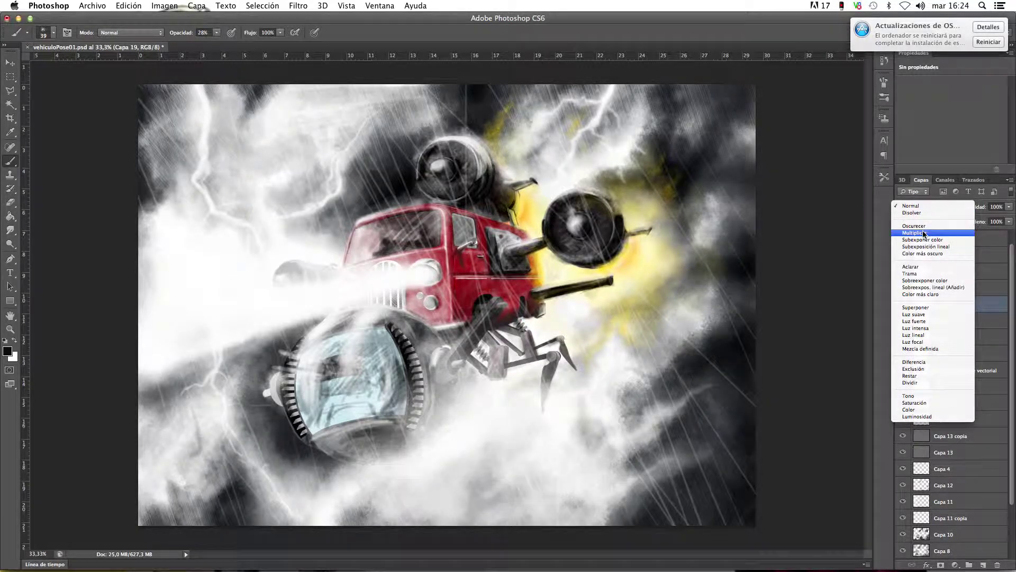
pyautogui.click(924, 233)
pyautogui.click(938, 207)
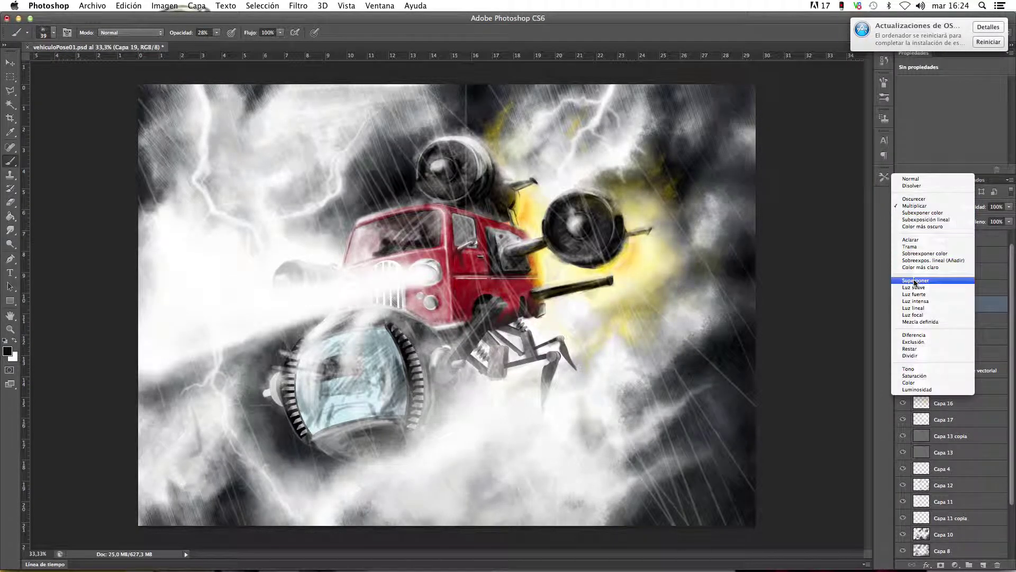
pyautogui.click(915, 281)
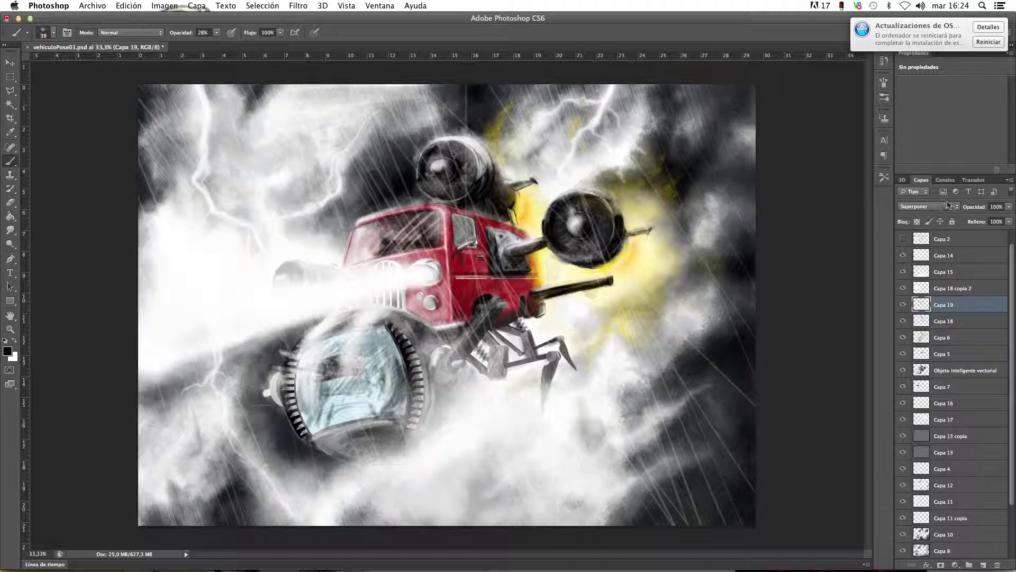
pyautogui.click(945, 207)
pyautogui.click(931, 213)
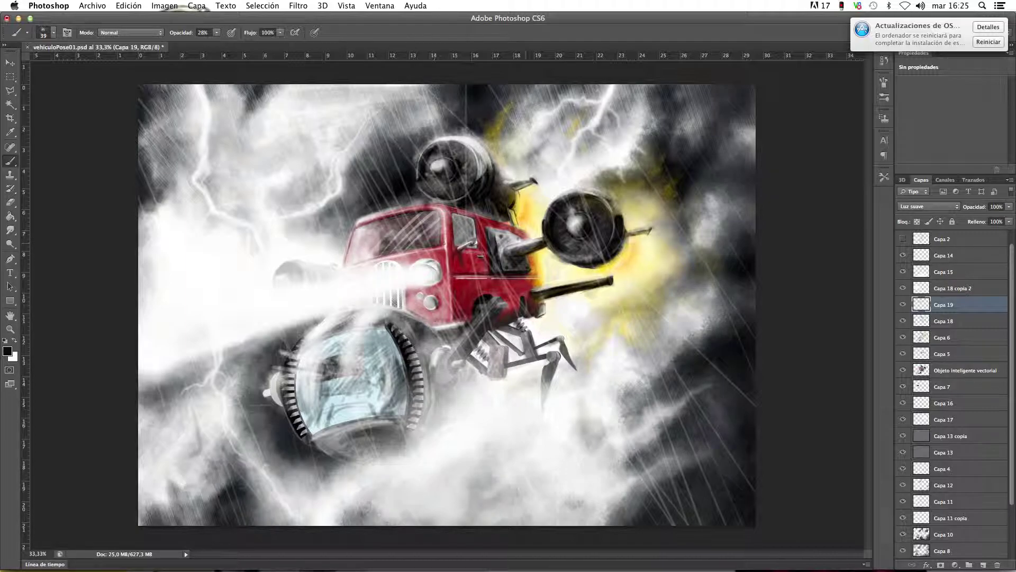
# Choose a flat bristle brush preset and set it to 9 px at 67% opacity for detail work
pyautogui.click(10, 330)
pyautogui.moveTo(501, 334); pyautogui.dragTo(564, 323)
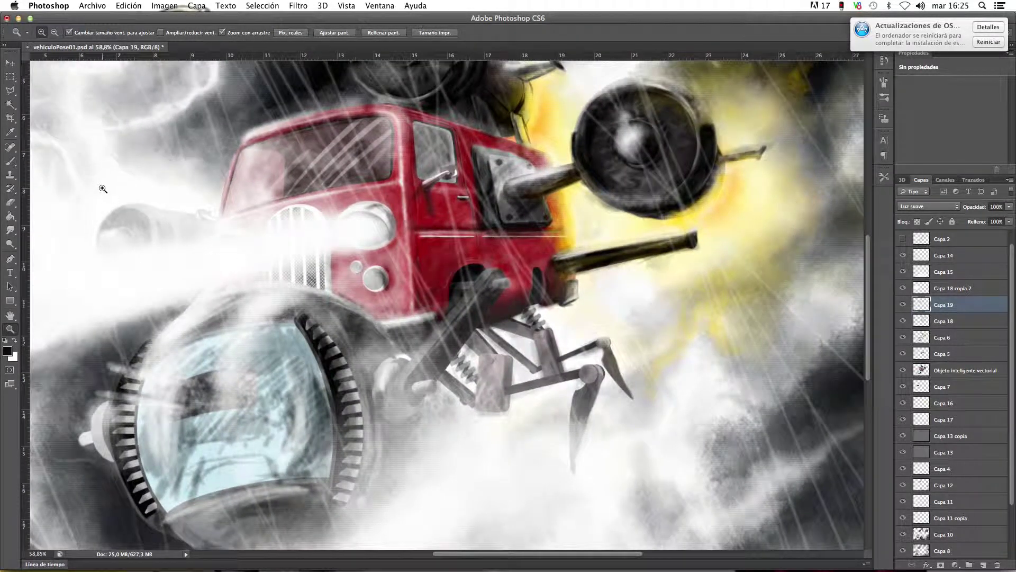
pyautogui.click(10, 161)
pyautogui.rightClick(465, 289)
pyautogui.moveTo(530, 307); pyautogui.dragTo(512, 307)
pyautogui.click(217, 32)
pyautogui.moveTo(218, 43); pyautogui.dragTo(238, 43)
pyautogui.click(884, 98)
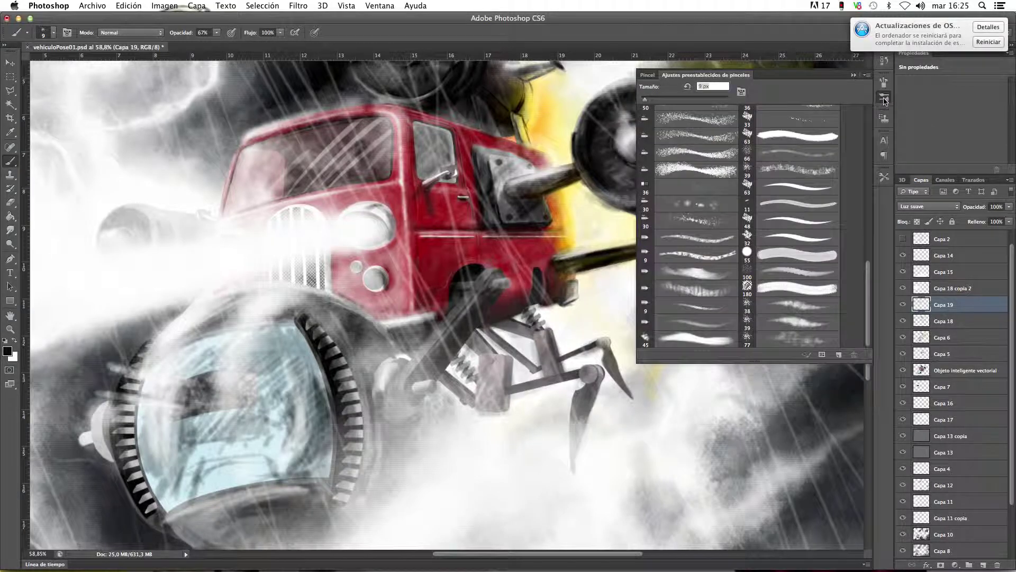
pyautogui.moveTo(868, 271); pyautogui.dragTo(869, 114)
pyautogui.click(706, 232)
pyautogui.click(473, 242)
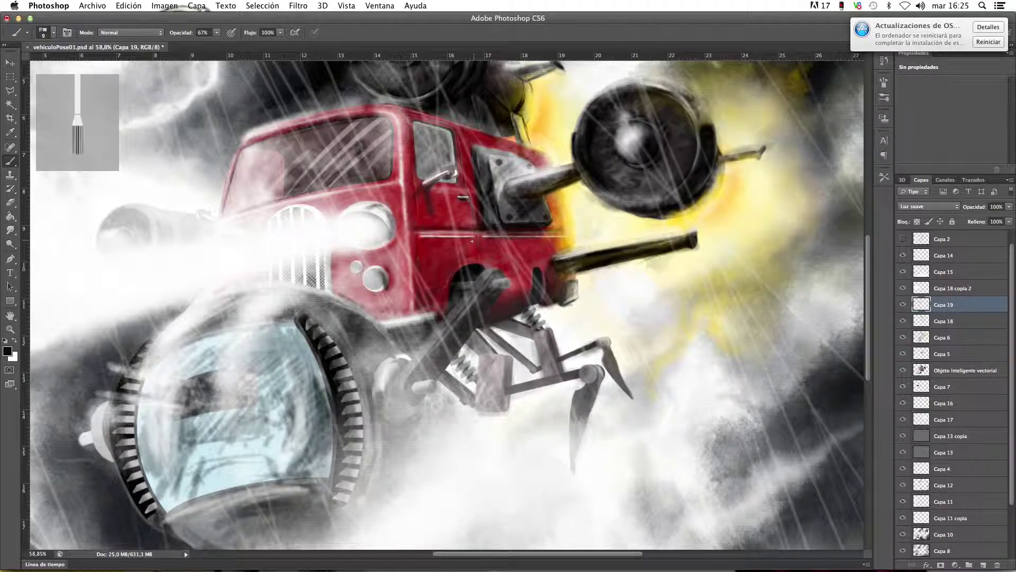
# Darken the wheel arch and the arm beneath it with black strokes and touch up the arm in white
pyautogui.moveTo(476, 284)
pyautogui.mouseDown()
pyautogui.moveTo(455, 290)
pyautogui.moveTo(476, 284)
pyautogui.mouseUp()
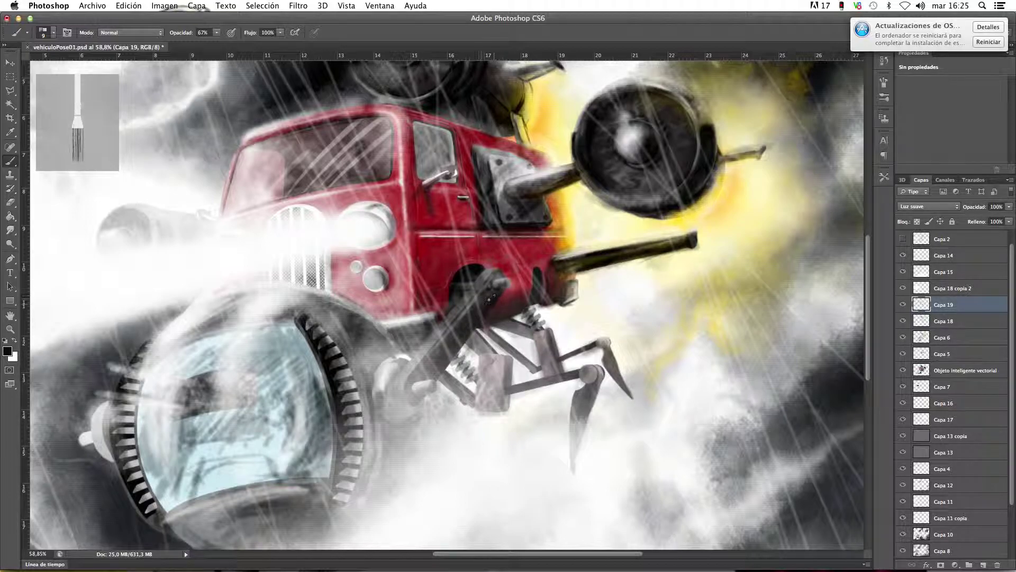
pyautogui.moveTo(474, 327)
pyautogui.mouseDown()
pyautogui.moveTo(484, 302)
pyautogui.moveTo(459, 306)
pyautogui.moveTo(484, 282)
pyautogui.moveTo(461, 330)
pyautogui.moveTo(437, 326)
pyautogui.moveTo(467, 296)
pyautogui.moveTo(442, 328)
pyautogui.mouseUp()
pyautogui.moveTo(467, 292); pyautogui.dragTo(446, 317)
pyautogui.press('x')
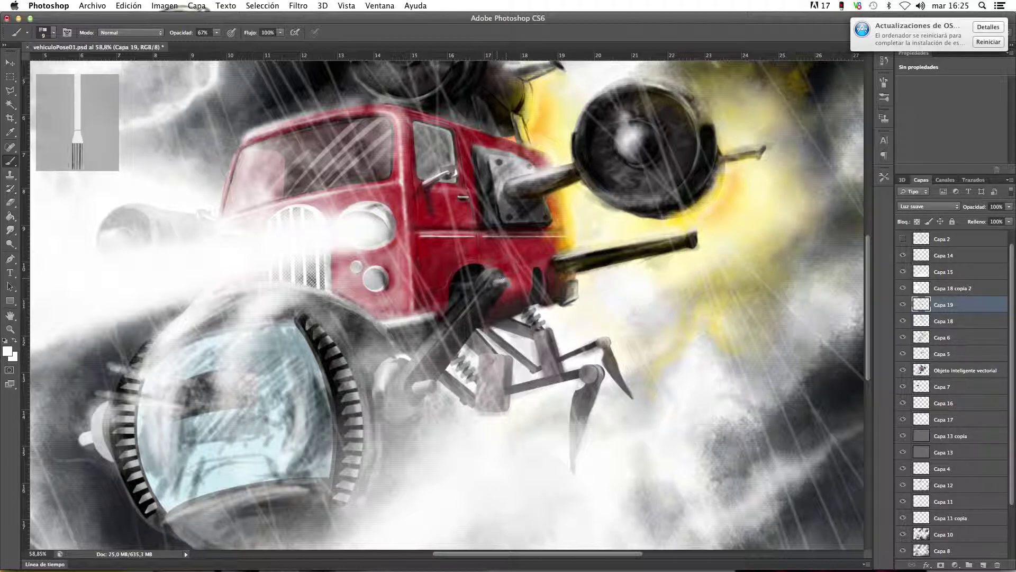
pyautogui.moveTo(493, 272); pyautogui.dragTo(460, 313)
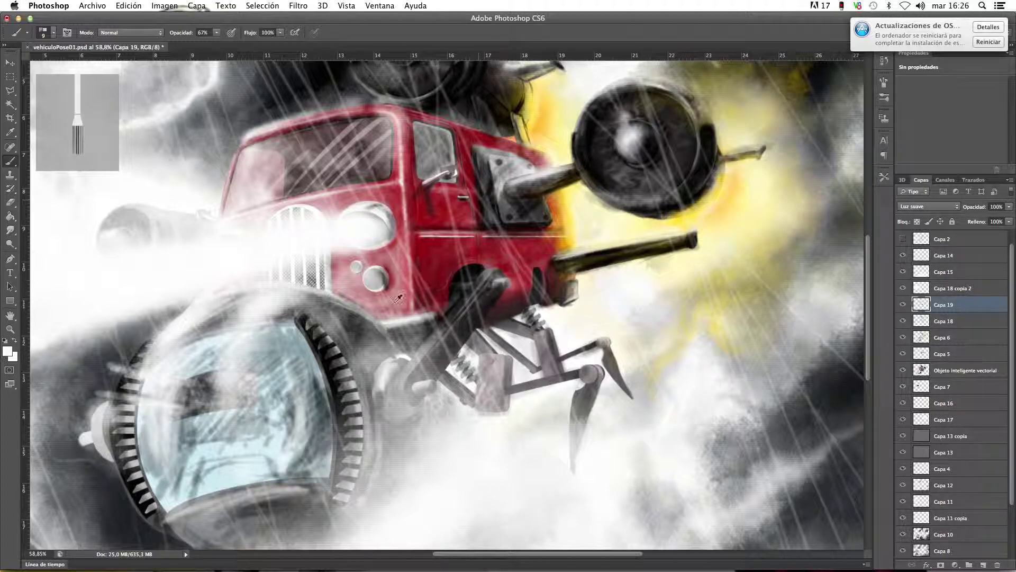
# Shade the round joint between the glass dome and the mechanical legs with dark strokes
pyautogui.keyDown('alt'); pyautogui.click(329, 360); pyautogui.keyUp('alt')
pyautogui.moveTo(427, 383)
pyautogui.mouseDown()
pyautogui.moveTo(414, 386)
pyautogui.moveTo(428, 393)
pyautogui.moveTo(402, 394)
pyautogui.moveTo(423, 359)
pyautogui.moveTo(406, 371)
pyautogui.moveTo(412, 357)
pyautogui.moveTo(391, 382)
pyautogui.mouseUp()
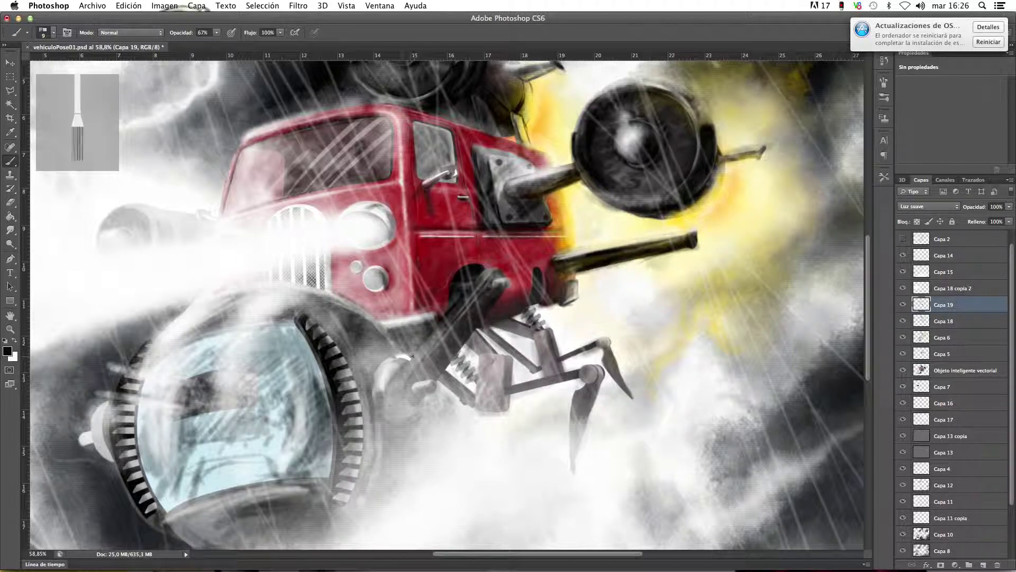
pyautogui.moveTo(387, 385)
pyautogui.mouseDown()
pyautogui.moveTo(380, 410)
pyautogui.moveTo(392, 364)
pyautogui.moveTo(387, 403)
pyautogui.moveTo(376, 376)
pyautogui.mouseUp()
pyautogui.moveTo(388, 420)
pyautogui.mouseDown()
pyautogui.moveTo(419, 411)
pyautogui.moveTo(411, 409)
pyautogui.moveTo(423, 395)
pyautogui.moveTo(421, 408)
pyautogui.moveTo(370, 410)
pyautogui.moveTo(369, 439)
pyautogui.mouseUp()
pyautogui.moveTo(366, 382); pyautogui.dragTo(368, 434)
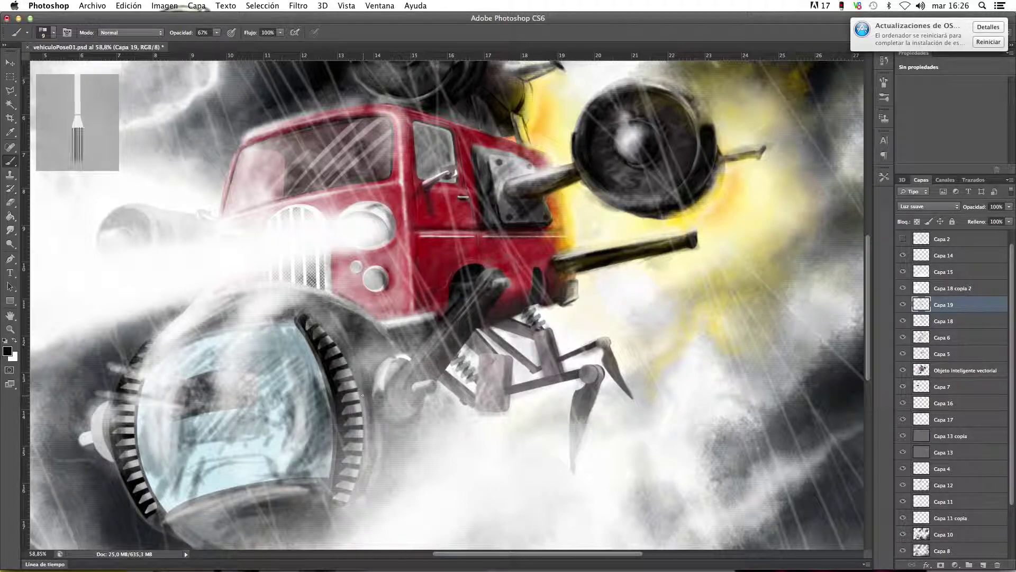
# Darken the teeth and outer edge of the ribbed rim nearest the mechanical legs in black
pyautogui.moveTo(345, 395); pyautogui.dragTo(337, 375)
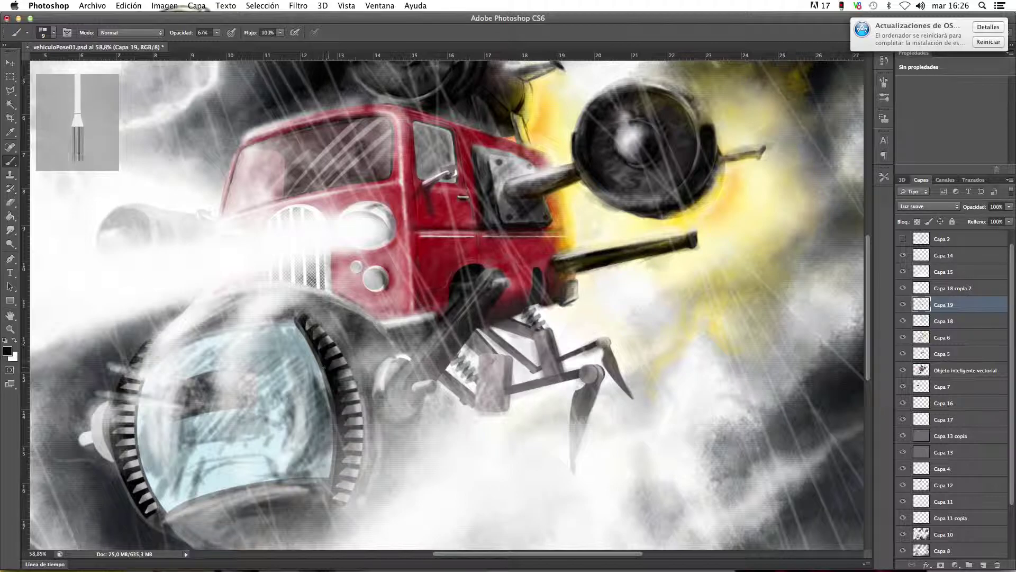
pyautogui.moveTo(341, 359); pyautogui.dragTo(308, 316)
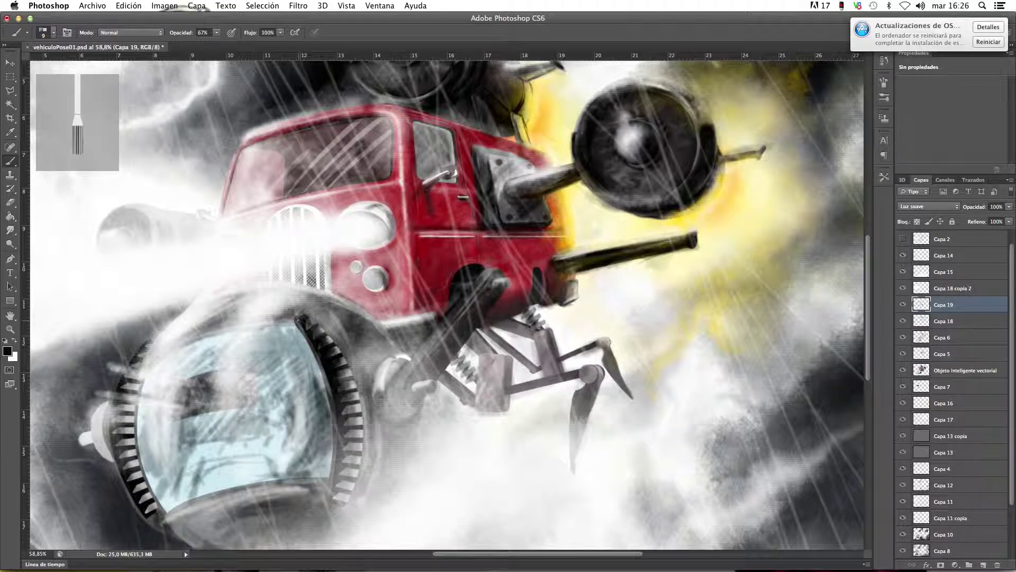
pyautogui.moveTo(352, 384); pyautogui.dragTo(349, 381)
pyautogui.moveTo(347, 407)
pyautogui.mouseDown()
pyautogui.moveTo(353, 395)
pyautogui.moveTo(350, 419)
pyautogui.moveTo(359, 419)
pyautogui.mouseUp()
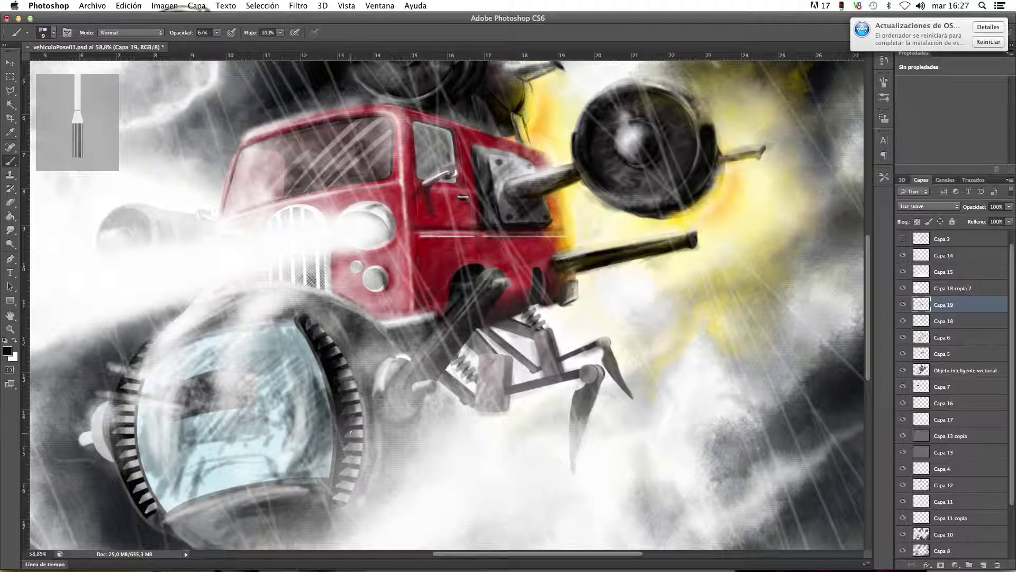
pyautogui.moveTo(346, 435)
pyautogui.mouseDown()
pyautogui.moveTo(362, 428)
pyautogui.moveTo(354, 446)
pyautogui.mouseUp()
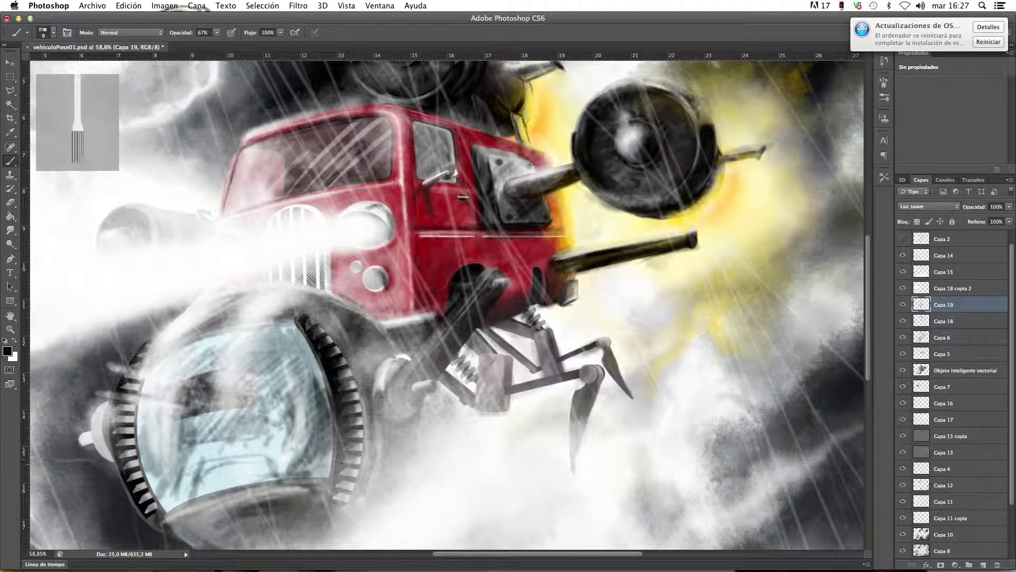
pyautogui.moveTo(345, 473); pyautogui.dragTo(351, 474)
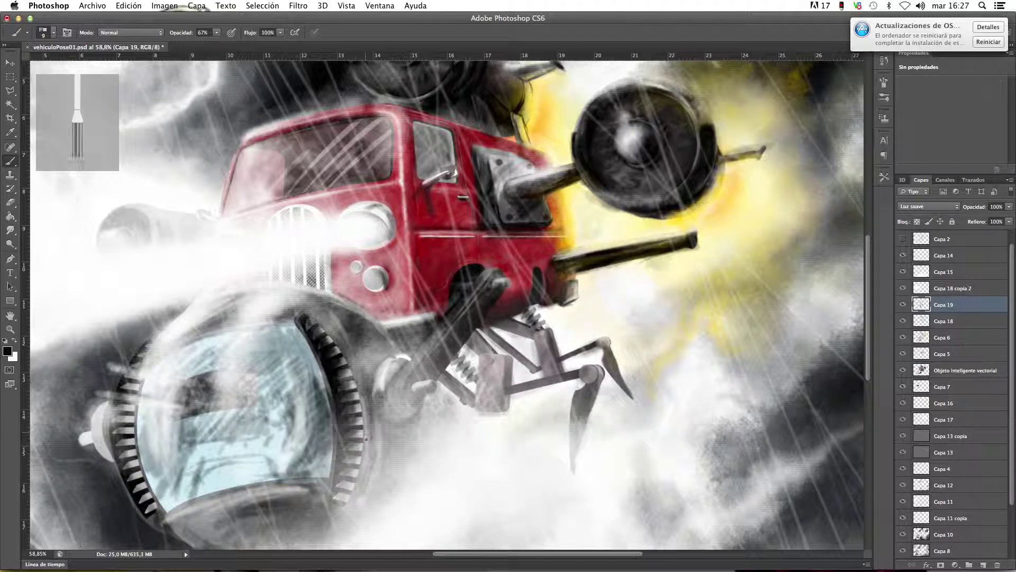
pyautogui.moveTo(370, 431)
pyautogui.mouseDown()
pyautogui.moveTo(365, 483)
pyautogui.moveTo(339, 496)
pyautogui.moveTo(341, 478)
pyautogui.moveTo(338, 500)
pyautogui.moveTo(345, 483)
pyautogui.moveTo(347, 495)
pyautogui.mouseUp()
# Try placing Capa 19 above Capa 18 copia 2 and return it to its place below
pyautogui.moveTo(937, 307); pyautogui.dragTo(944, 285)
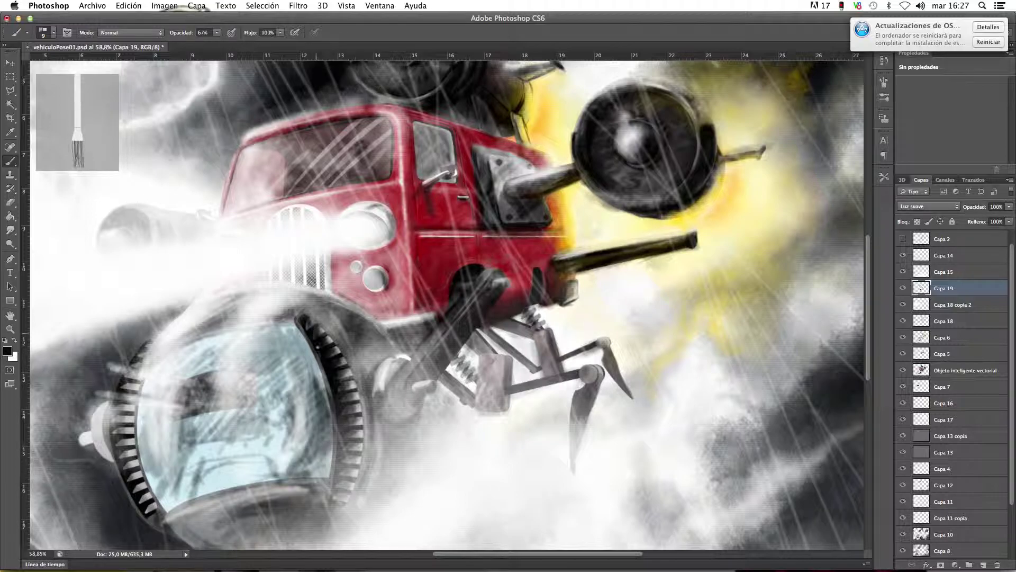
pyautogui.moveTo(940, 290); pyautogui.dragTo(941, 313)
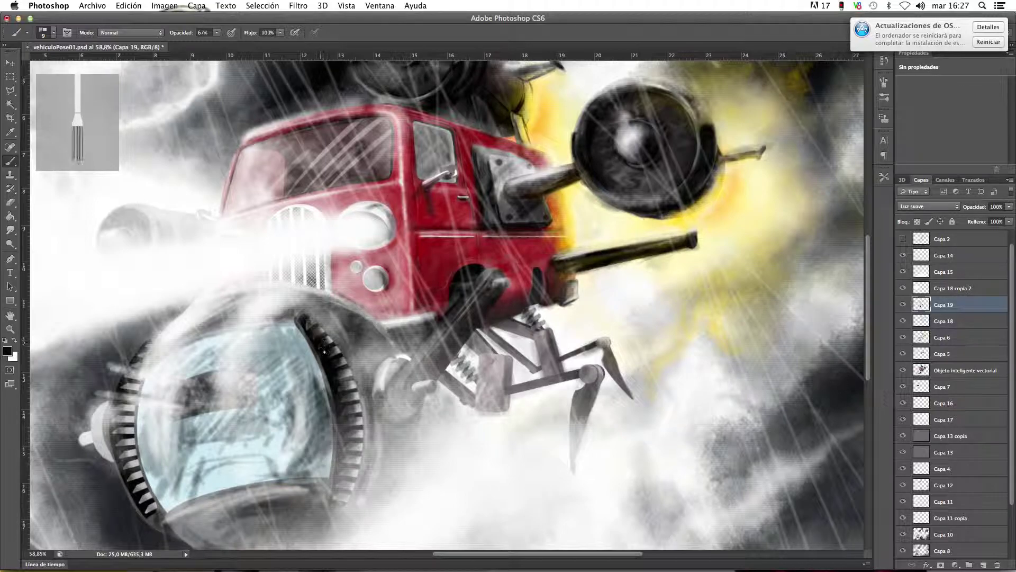
# Set the brush to 29 px and 100% opacity and darken both ribbed rims and the side knob of the glass dome
pyautogui.press('super+minus')
pyautogui.press('super+minus')
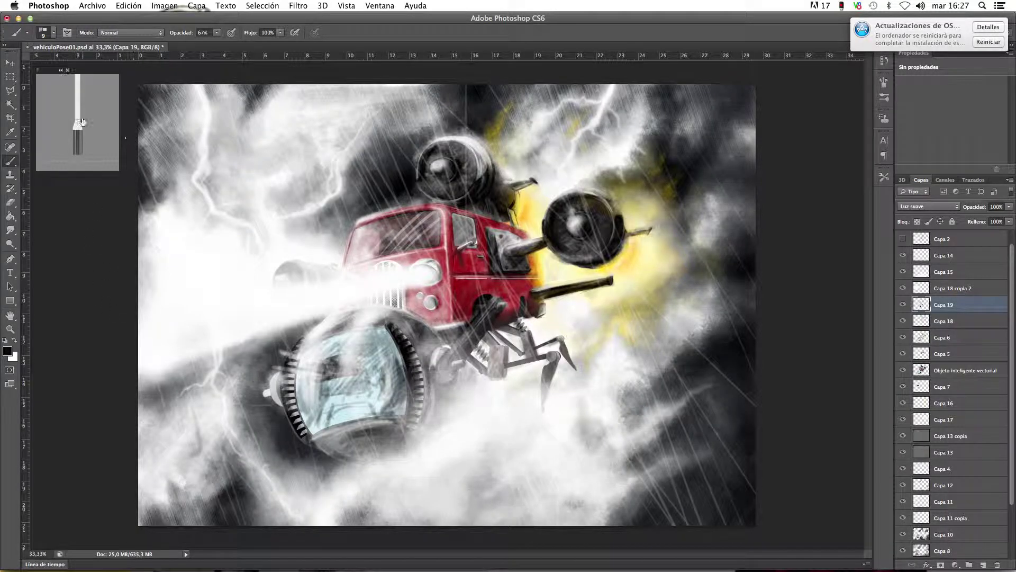
pyautogui.rightClick(342, 293)
pyautogui.moveTo(364, 313); pyautogui.dragTo(371, 315)
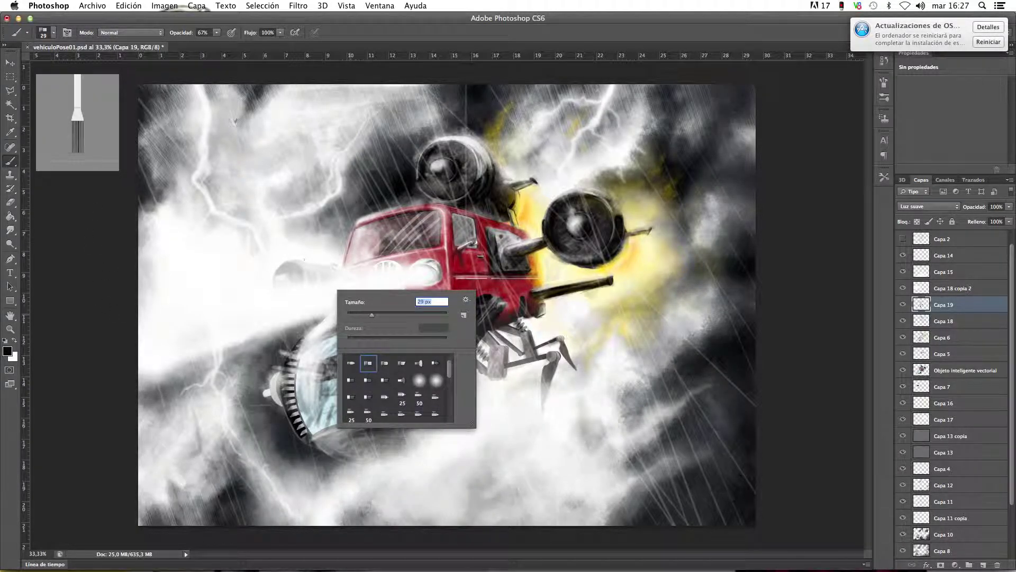
pyautogui.click(217, 33)
pyautogui.moveTo(218, 44)
pyautogui.mouseDown()
pyautogui.moveTo(199, 45)
pyautogui.moveTo(237, 44)
pyautogui.mouseUp()
pyautogui.click(415, 363)
pyautogui.moveTo(407, 346); pyautogui.dragTo(412, 410)
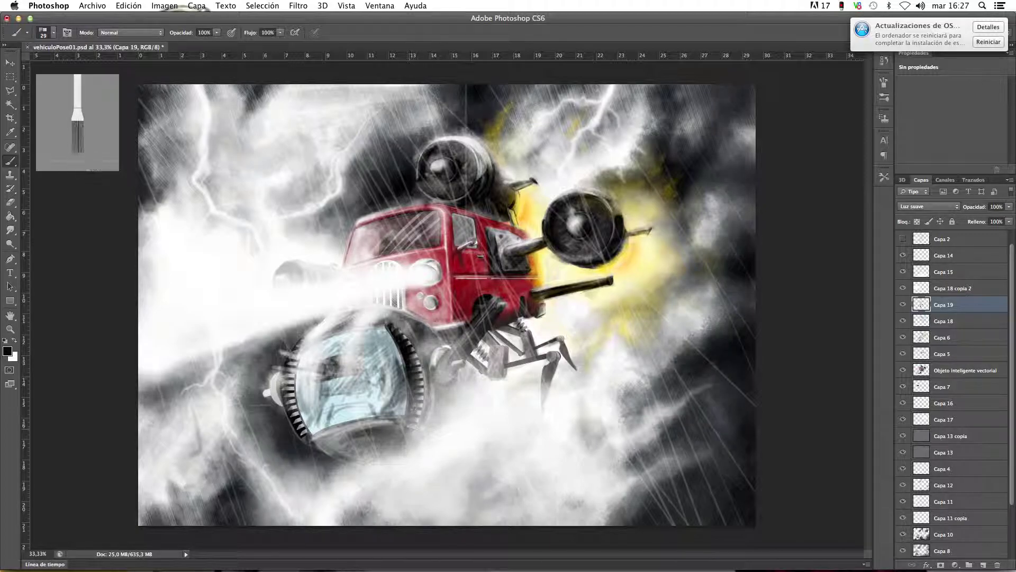
pyautogui.moveTo(300, 354); pyautogui.dragTo(293, 403)
pyautogui.moveTo(302, 352)
pyautogui.mouseDown()
pyautogui.moveTo(289, 403)
pyautogui.moveTo(296, 418)
pyautogui.moveTo(291, 392)
pyautogui.moveTo(303, 434)
pyautogui.mouseUp()
pyautogui.moveTo(278, 379); pyautogui.dragTo(282, 405)
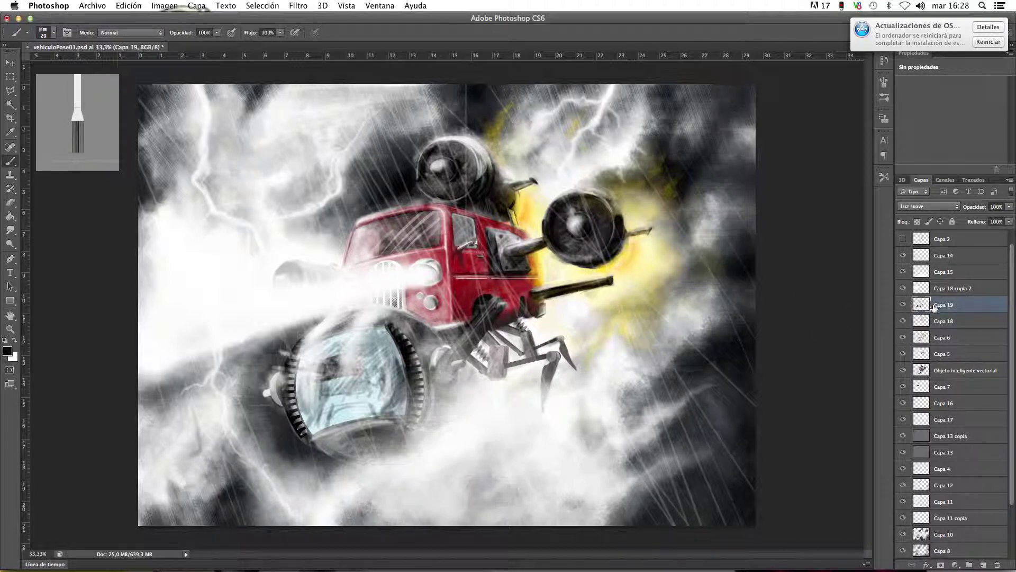
# Cut the dome and joint shading from Capa 19 with a rectangular selection and paste it as a separate layer over the dome
pyautogui.click(927, 207)
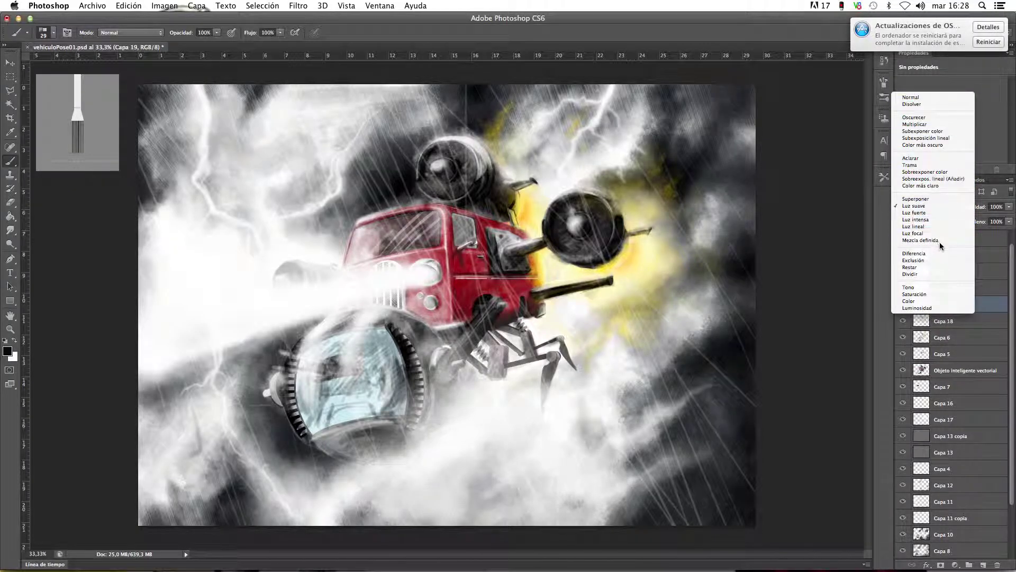
pyautogui.click(8, 77)
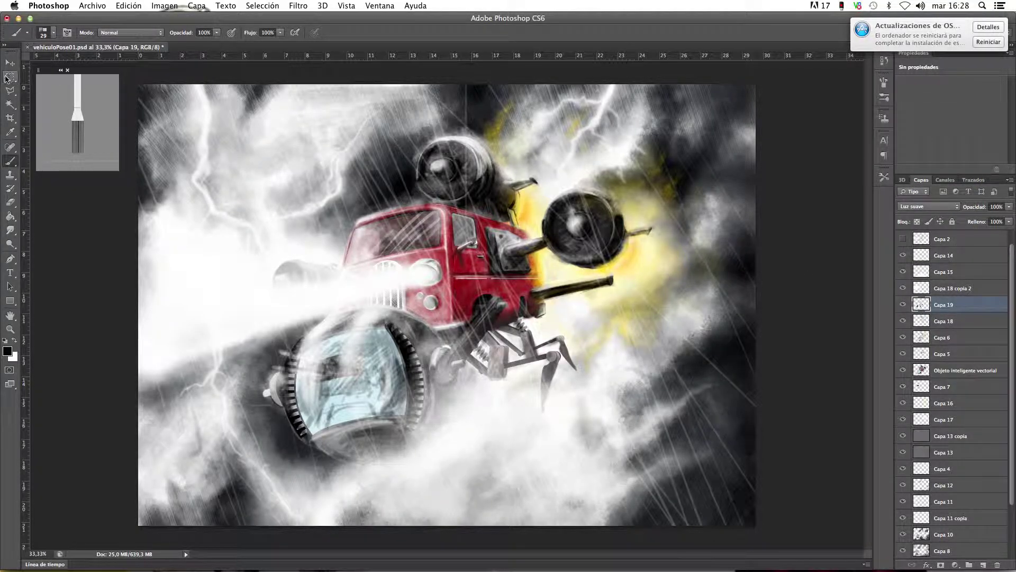
pyautogui.click(5, 78)
pyautogui.moveTo(192, 255)
pyautogui.mouseDown()
pyautogui.moveTo(468, 470)
pyautogui.moveTo(547, 496)
pyautogui.moveTo(594, 499)
pyautogui.mouseUp()
pyautogui.moveTo(531, 424); pyautogui.dragTo(553, 447)
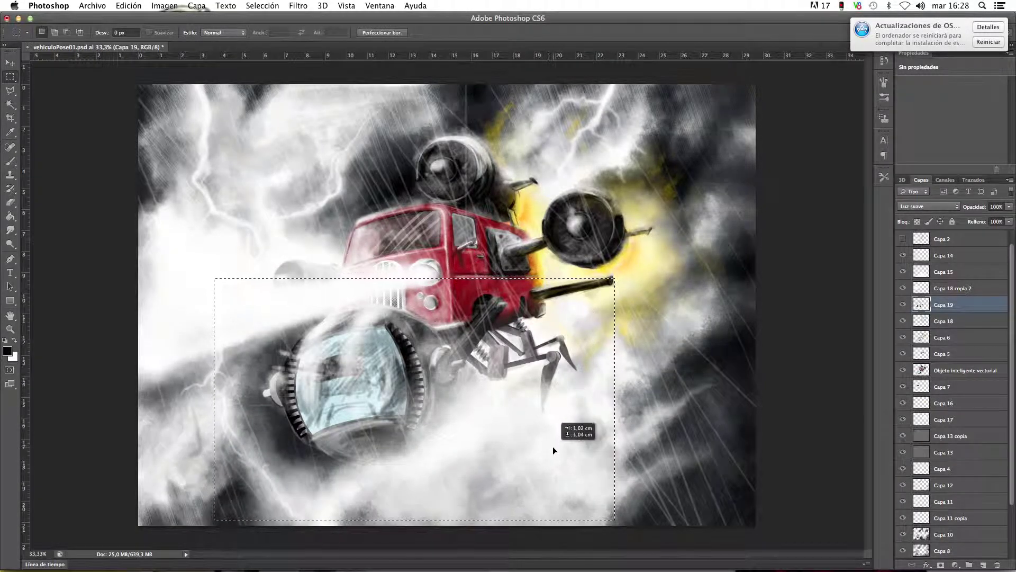
pyautogui.press('super+d')
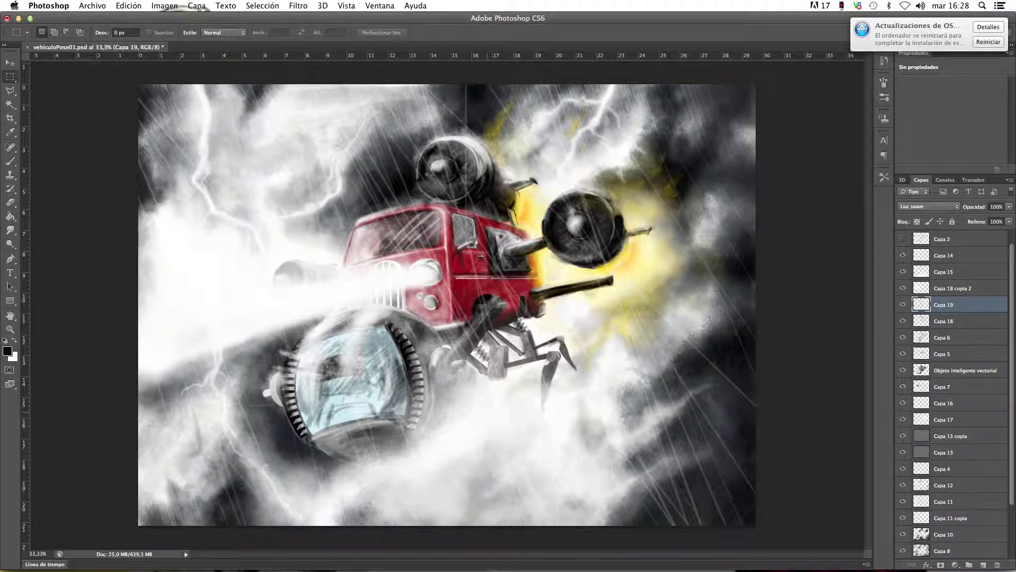
pyautogui.press('super+v')
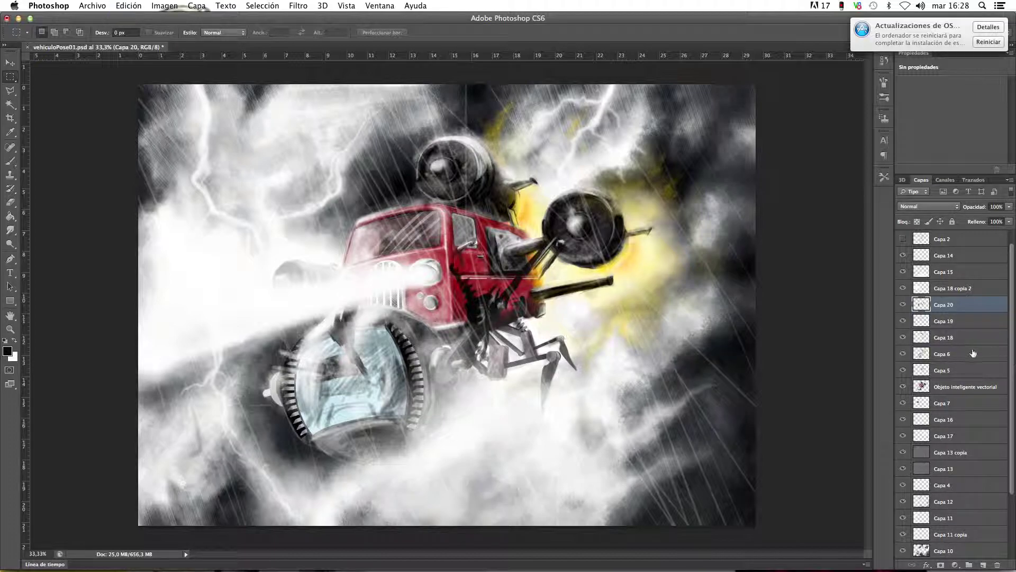
pyautogui.moveTo(489, 320); pyautogui.dragTo(431, 373)
# Set the pasted shading layer to Multiplicar at 58% opacity and smudge the lower part of the dome's far rim at 50% intensity
pyautogui.click(938, 207)
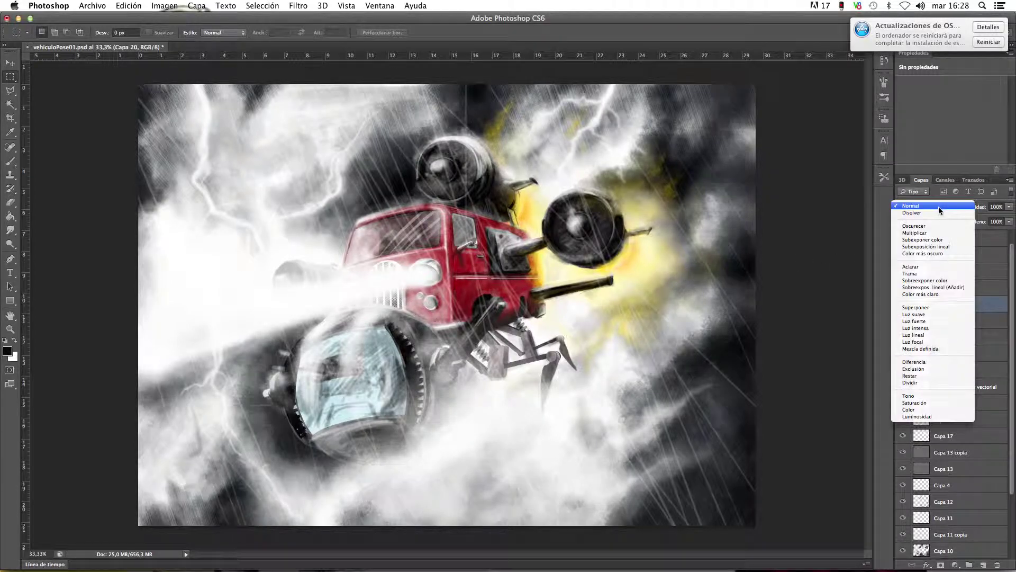
pyautogui.click(916, 233)
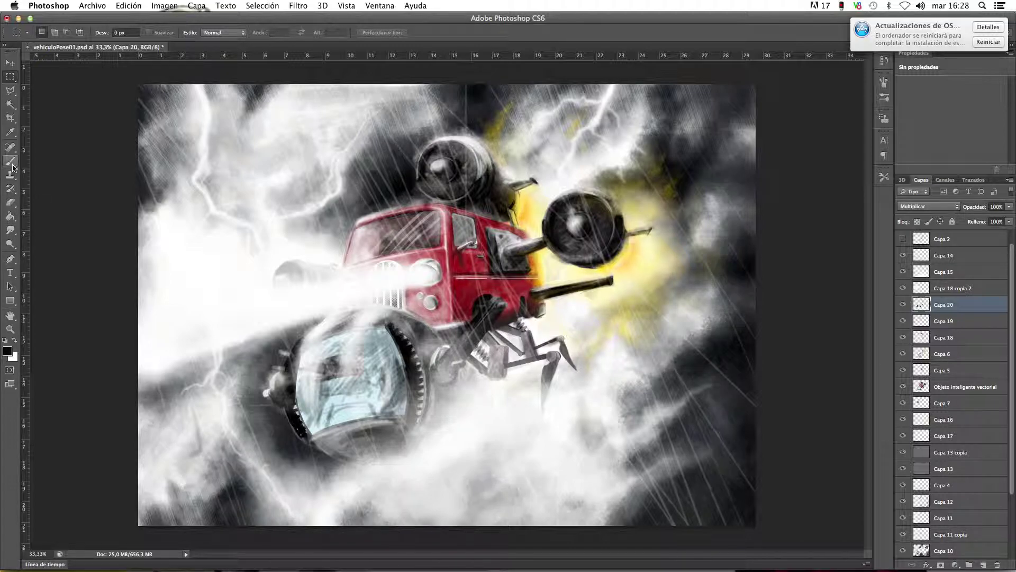
pyautogui.moveTo(1009, 207); pyautogui.dragTo(989, 220)
pyautogui.click(10, 230)
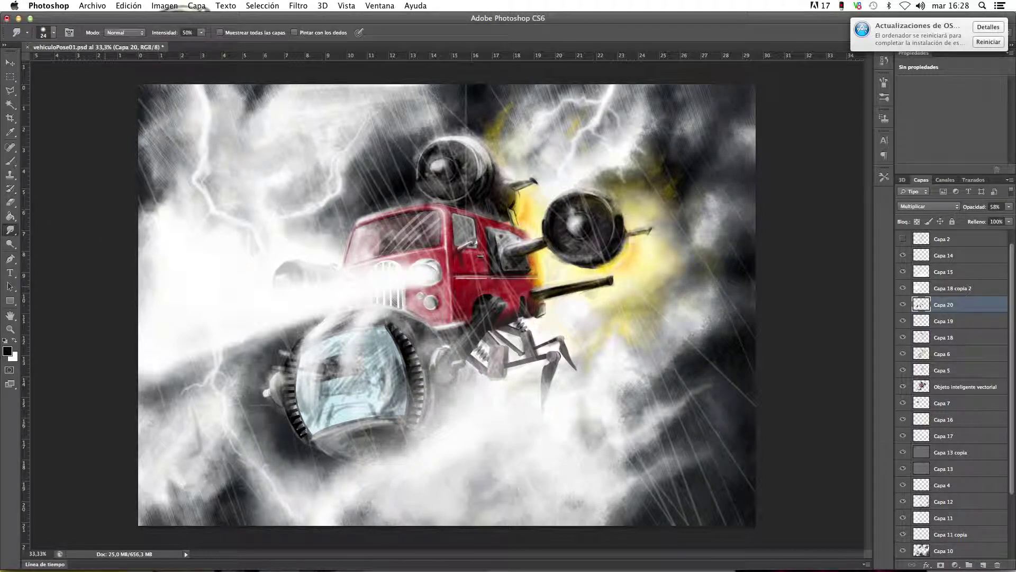
pyautogui.moveTo(290, 410); pyautogui.dragTo(298, 430)
# Create a new layer above Capa 20 and set the bristle brush to 7 px at 25% opacity
pyautogui.click(10, 329)
pyautogui.click(404, 381)
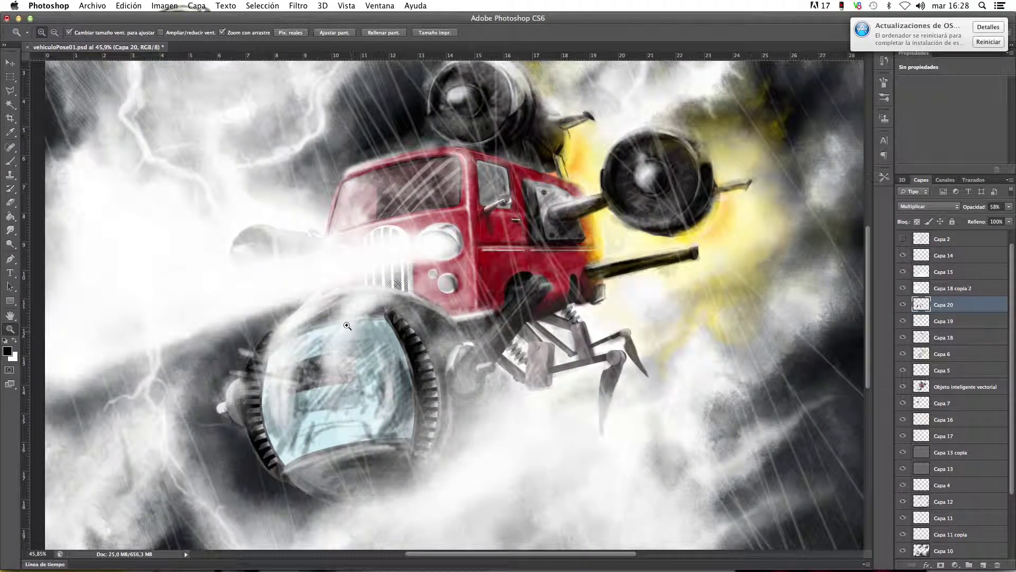
pyautogui.press('b')
pyautogui.rightClick(449, 305)
pyautogui.moveTo(449, 306); pyautogui.dragTo(439, 305)
pyautogui.click(217, 32)
pyautogui.moveTo(218, 42); pyautogui.dragTo(179, 46)
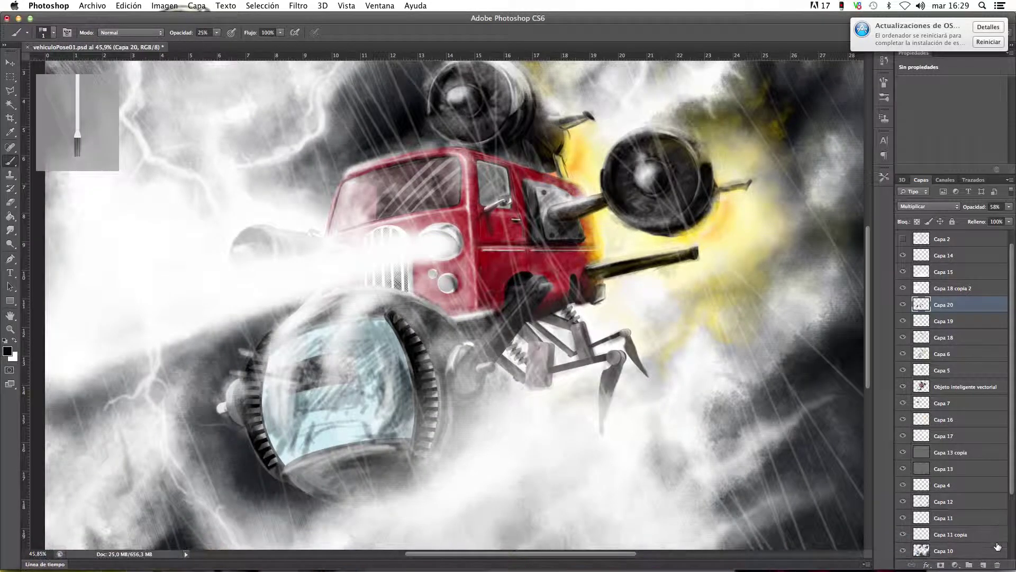
pyautogui.click(983, 565)
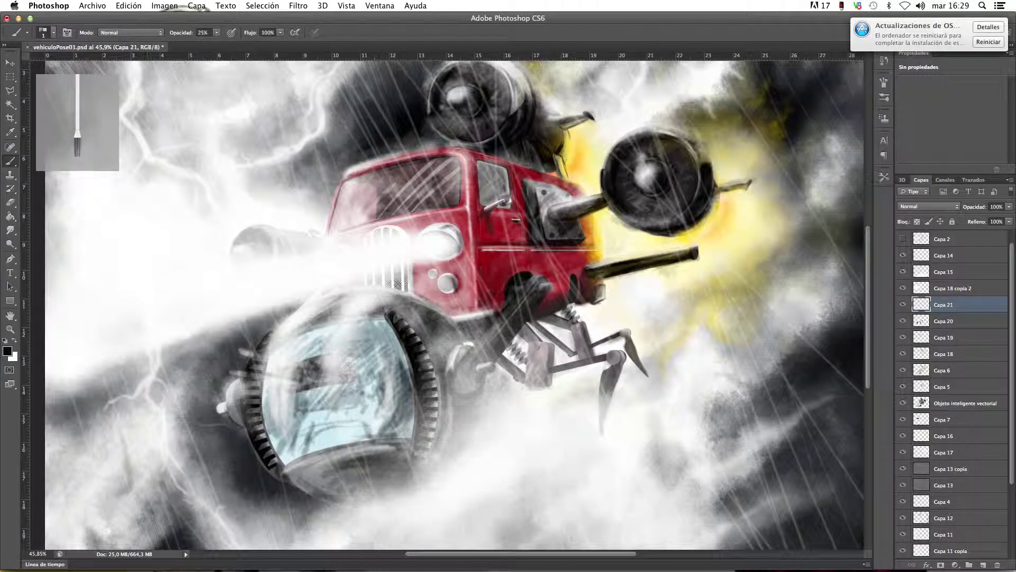
pyautogui.press('super+z')
pyautogui.rightClick(482, 263)
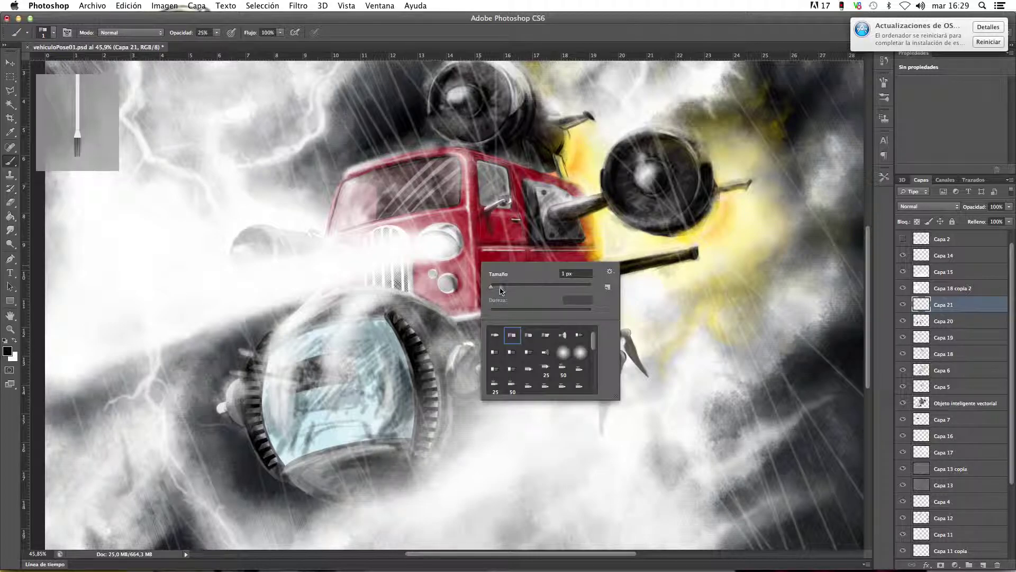
pyautogui.moveTo(500, 286); pyautogui.dragTo(496, 286)
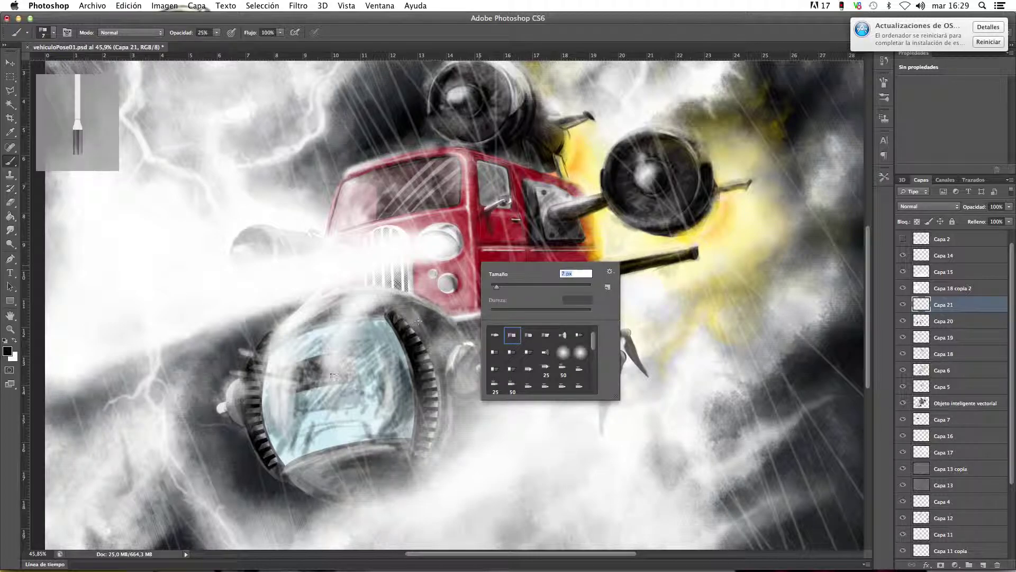
pyautogui.click(294, 460)
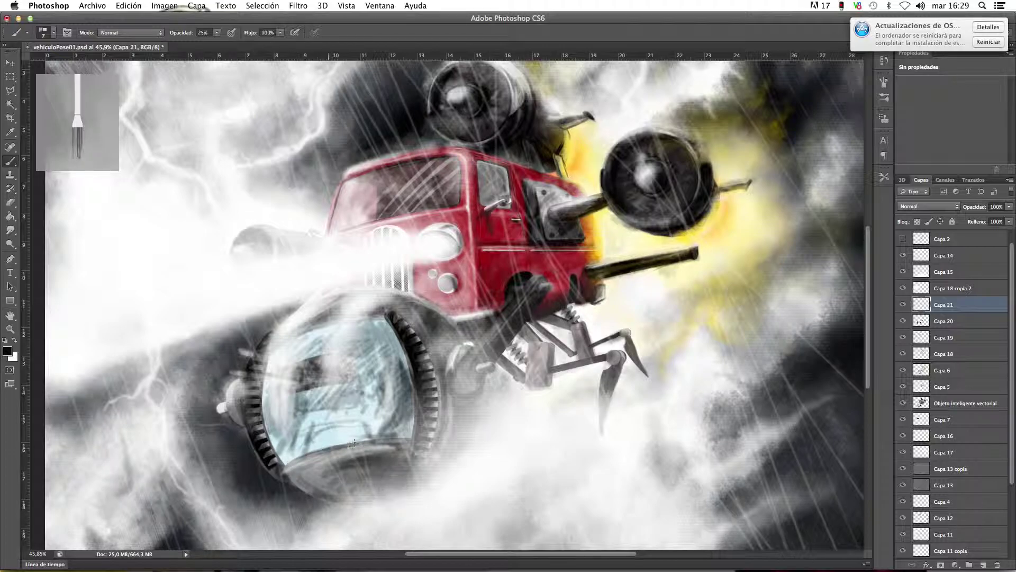
# Darken the lower and side edges of the dome's blue glass with thin black strokes
pyautogui.moveTo(321, 451); pyautogui.dragTo(398, 438)
pyautogui.moveTo(393, 394); pyautogui.dragTo(378, 416)
pyautogui.moveTo(411, 452); pyautogui.dragTo(411, 412)
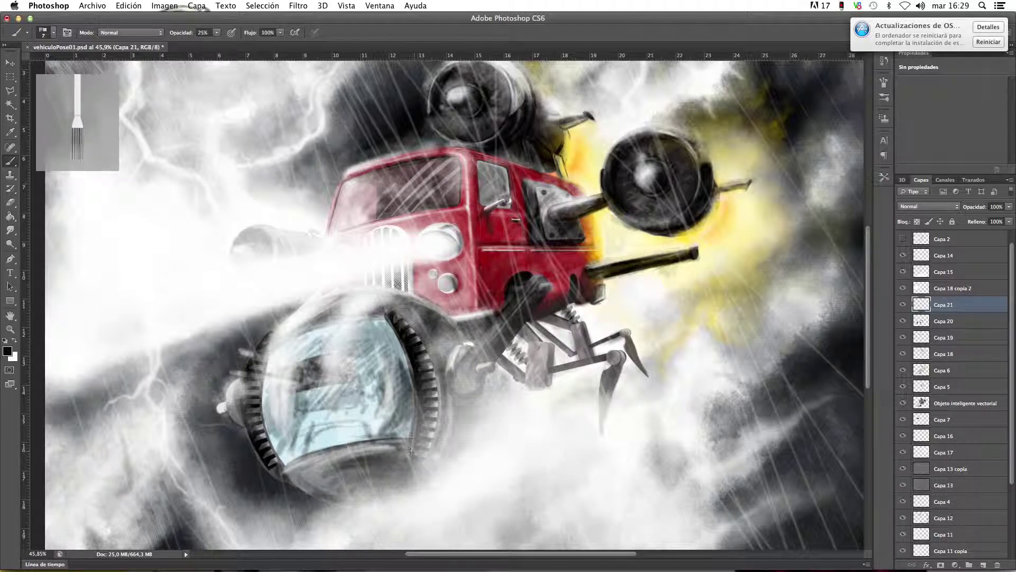
pyautogui.moveTo(389, 314)
pyautogui.mouseDown()
pyautogui.moveTo(399, 336)
pyautogui.moveTo(383, 311)
pyautogui.moveTo(412, 392)
pyautogui.moveTo(383, 309)
pyautogui.moveTo(411, 379)
pyautogui.mouseUp()
pyautogui.moveTo(404, 344); pyautogui.dragTo(409, 364)
pyautogui.moveTo(262, 395)
pyautogui.mouseDown()
pyautogui.moveTo(271, 450)
pyautogui.moveTo(284, 462)
pyautogui.mouseUp()
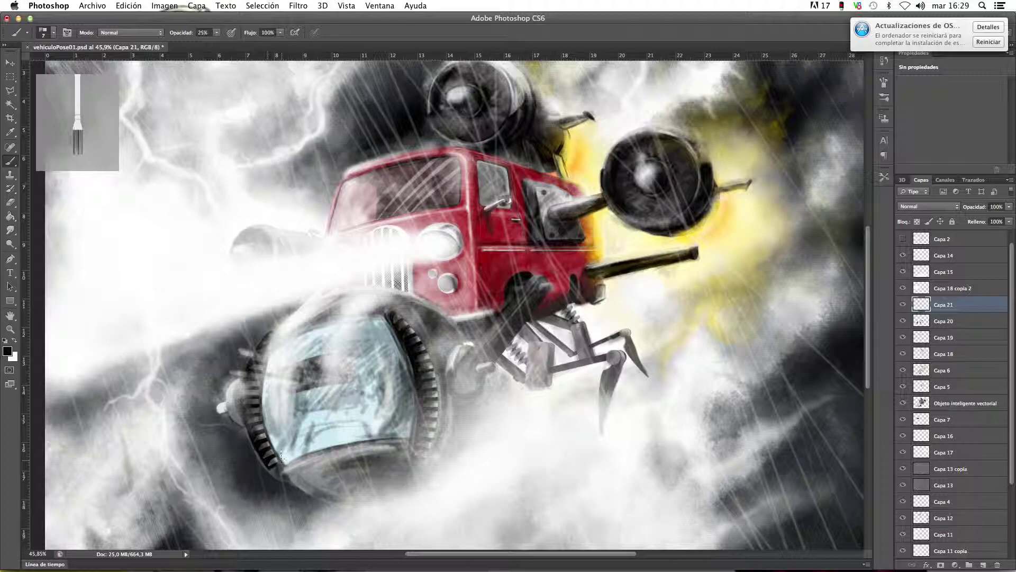
# Darken the upper and lower metal rims around the glass dome with thin black strokes
pyautogui.moveTo(309, 333); pyautogui.dragTo(360, 318)
pyautogui.moveTo(279, 326)
pyautogui.mouseDown()
pyautogui.moveTo(313, 300)
pyautogui.moveTo(364, 290)
pyautogui.moveTo(335, 292)
pyautogui.moveTo(401, 291)
pyautogui.moveTo(395, 247)
pyautogui.moveTo(408, 263)
pyautogui.moveTo(403, 284)
pyautogui.moveTo(406, 253)
pyautogui.moveTo(411, 284)
pyautogui.mouseUp()
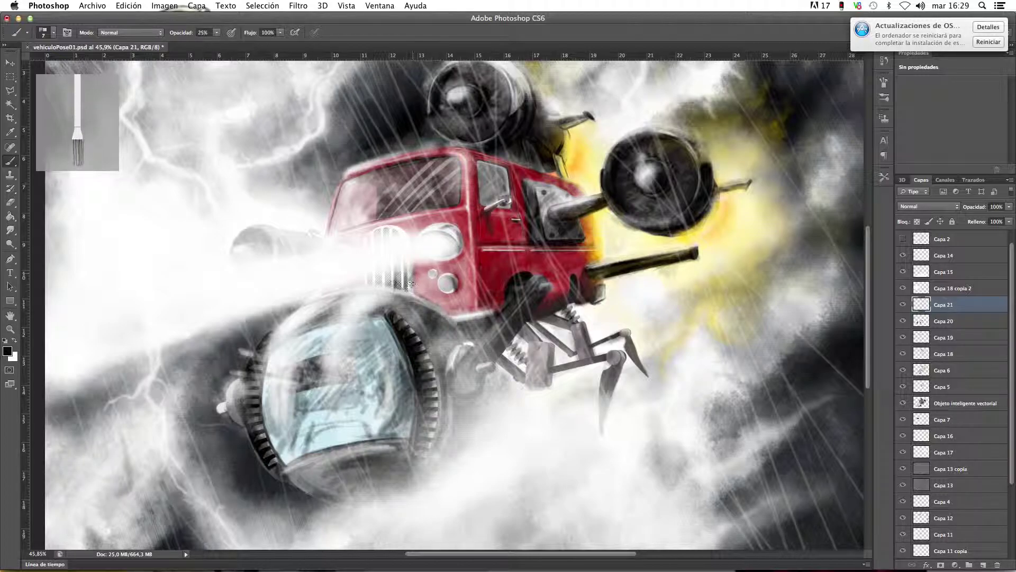
pyautogui.moveTo(413, 291)
pyautogui.mouseDown()
pyautogui.moveTo(448, 281)
pyautogui.moveTo(452, 291)
pyautogui.moveTo(457, 280)
pyautogui.moveTo(453, 290)
pyautogui.moveTo(437, 273)
pyautogui.moveTo(433, 284)
pyautogui.moveTo(384, 276)
pyautogui.moveTo(384, 267)
pyautogui.moveTo(384, 283)
pyautogui.moveTo(383, 267)
pyautogui.moveTo(383, 280)
pyautogui.moveTo(383, 268)
pyautogui.moveTo(377, 282)
pyautogui.moveTo(367, 272)
pyautogui.moveTo(385, 285)
pyautogui.mouseUp()
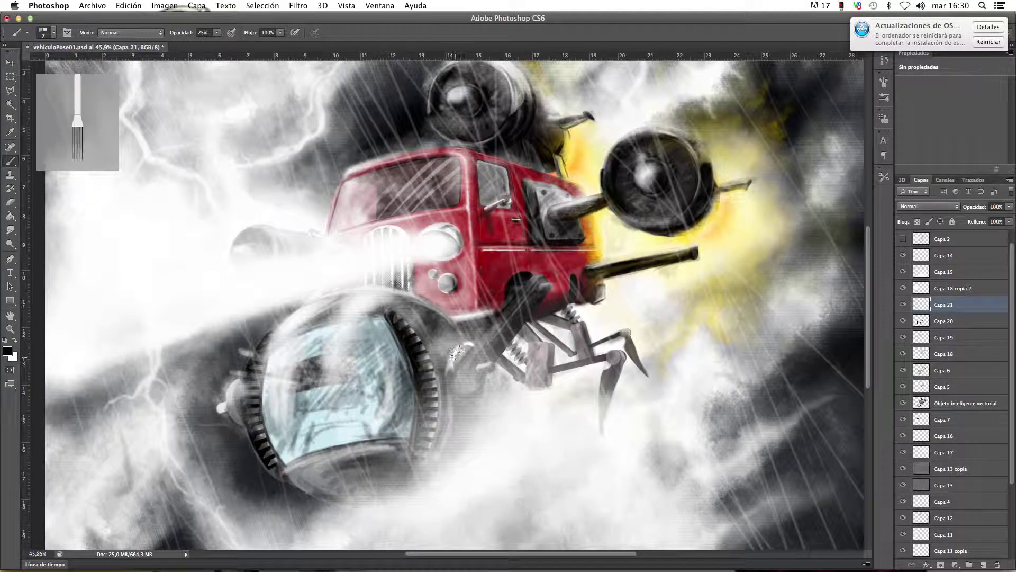
pyautogui.moveTo(309, 462); pyautogui.dragTo(409, 439)
pyautogui.moveTo(327, 452); pyautogui.dragTo(333, 455)
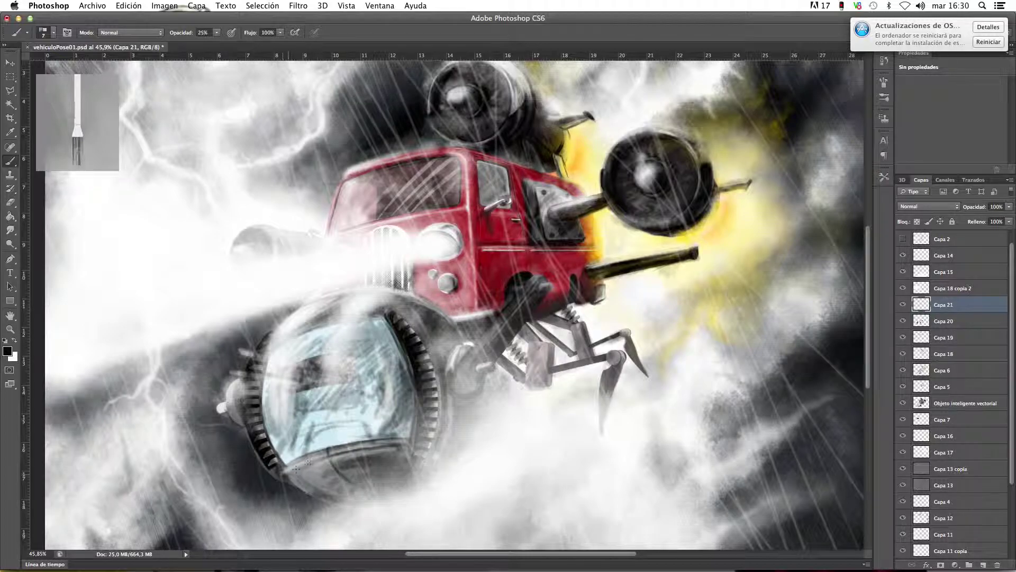
pyautogui.moveTo(281, 467)
pyautogui.mouseDown()
pyautogui.moveTo(304, 456)
pyautogui.moveTo(284, 464)
pyautogui.moveTo(310, 455)
pyautogui.moveTo(283, 473)
pyautogui.moveTo(291, 461)
pyautogui.moveTo(322, 459)
pyautogui.moveTo(286, 478)
pyautogui.moveTo(299, 490)
pyautogui.moveTo(368, 496)
pyautogui.mouseUp()
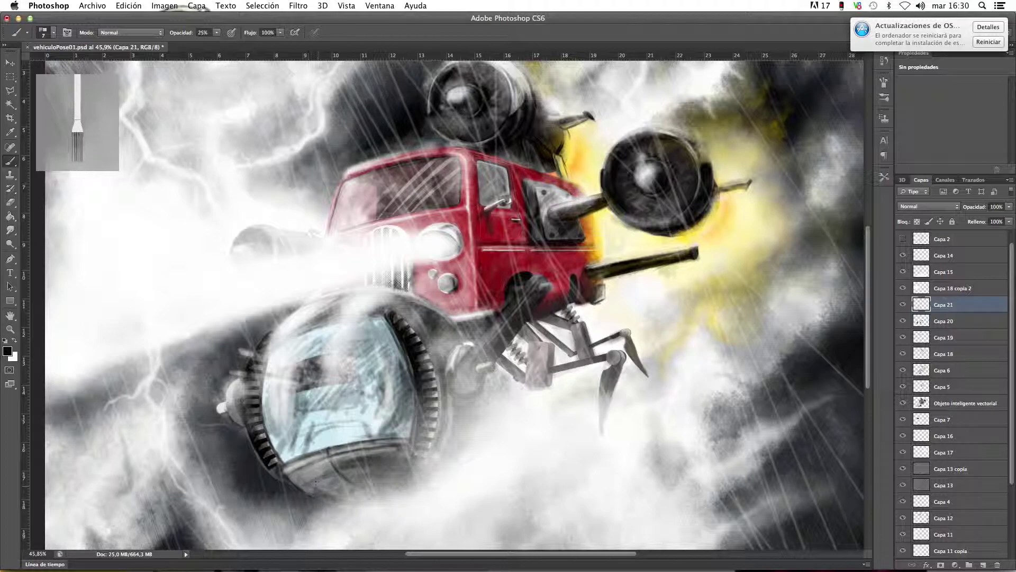
# Highlight the dome's lower rim in white and paint two light gun barrels projecting from the dark shape in the glass
pyautogui.click(15, 342)
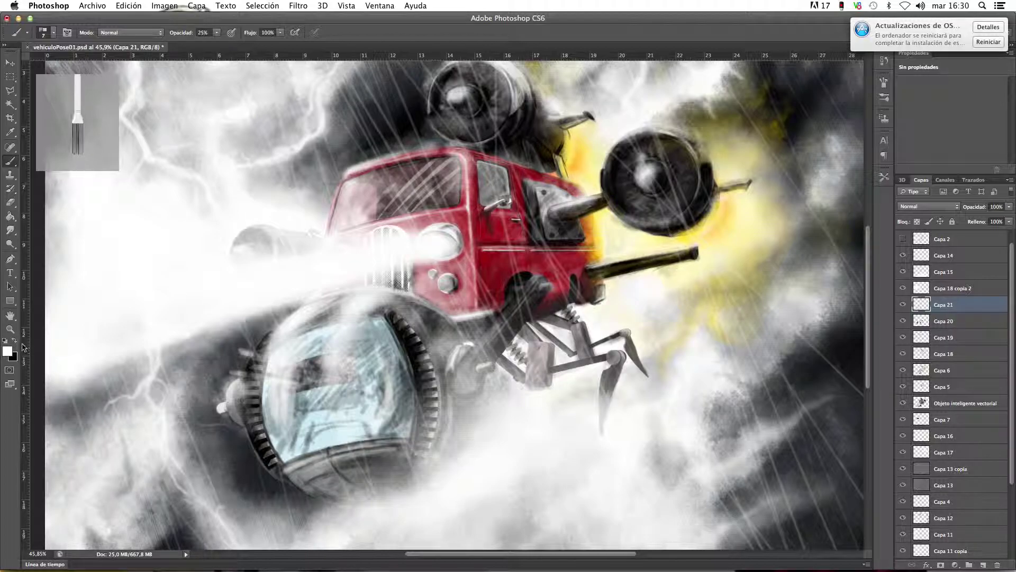
pyautogui.moveTo(299, 454)
pyautogui.mouseDown()
pyautogui.moveTo(317, 464)
pyautogui.moveTo(352, 447)
pyautogui.moveTo(307, 460)
pyautogui.moveTo(332, 460)
pyautogui.moveTo(301, 478)
pyautogui.mouseUp()
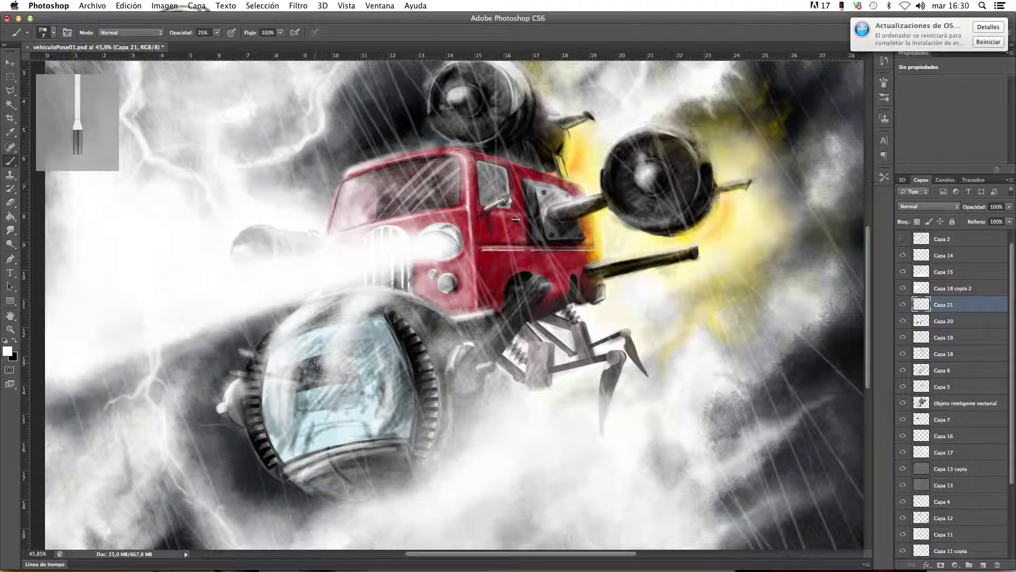
pyautogui.moveTo(321, 373); pyautogui.dragTo(309, 365)
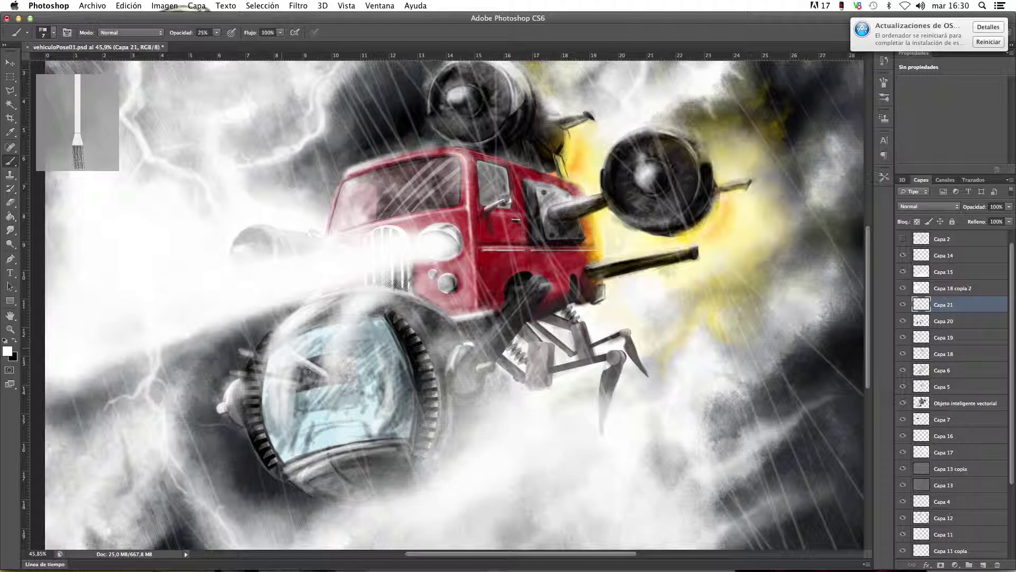
pyautogui.moveTo(274, 362)
pyautogui.mouseDown()
pyautogui.moveTo(297, 380)
pyautogui.moveTo(262, 361)
pyautogui.moveTo(290, 360)
pyautogui.moveTo(309, 385)
pyautogui.mouseUp()
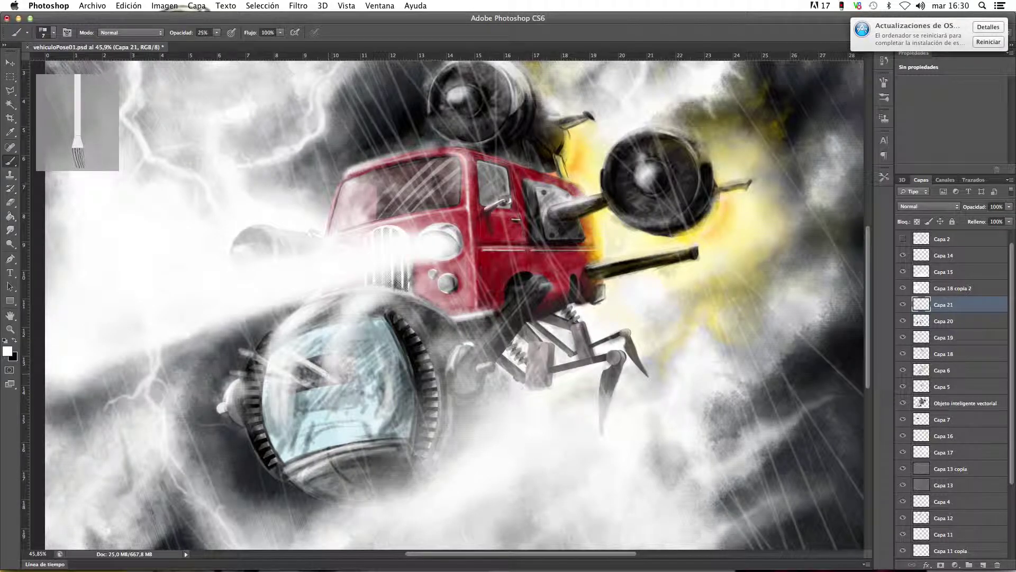
# Set the brush to black at 72% opacity with a round 7 px tip for detailing the dome up close
pyautogui.click(14, 340)
pyautogui.click(10, 329)
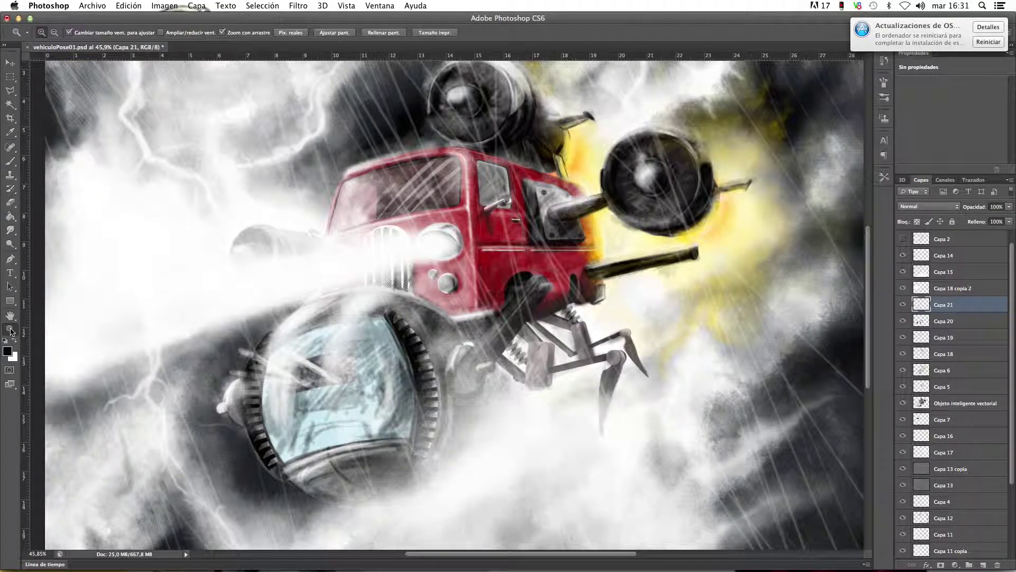
pyautogui.click(339, 407)
pyautogui.click(10, 161)
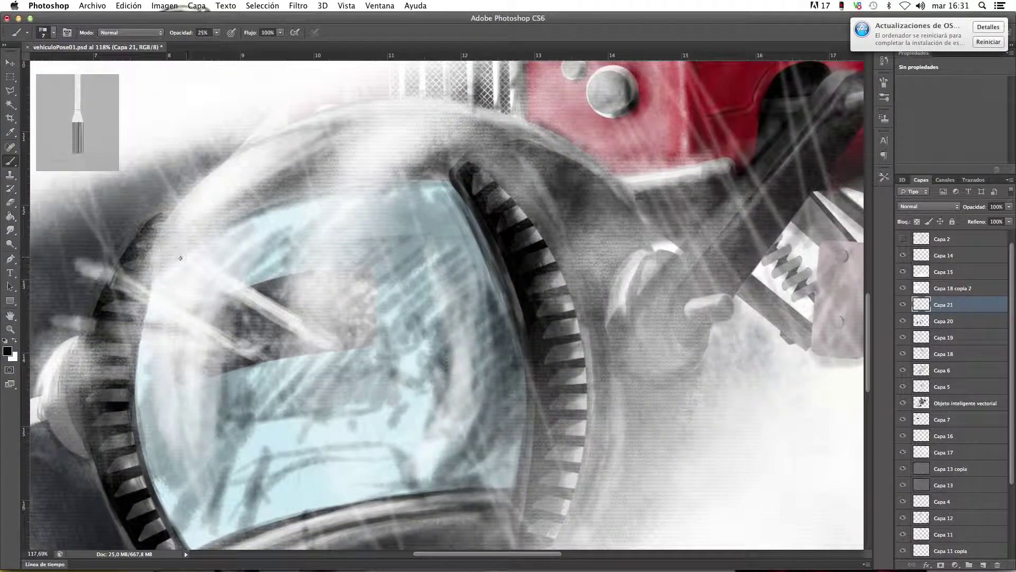
pyautogui.click(216, 32)
pyautogui.moveTo(220, 43); pyautogui.dragTo(243, 54)
pyautogui.click(188, 255)
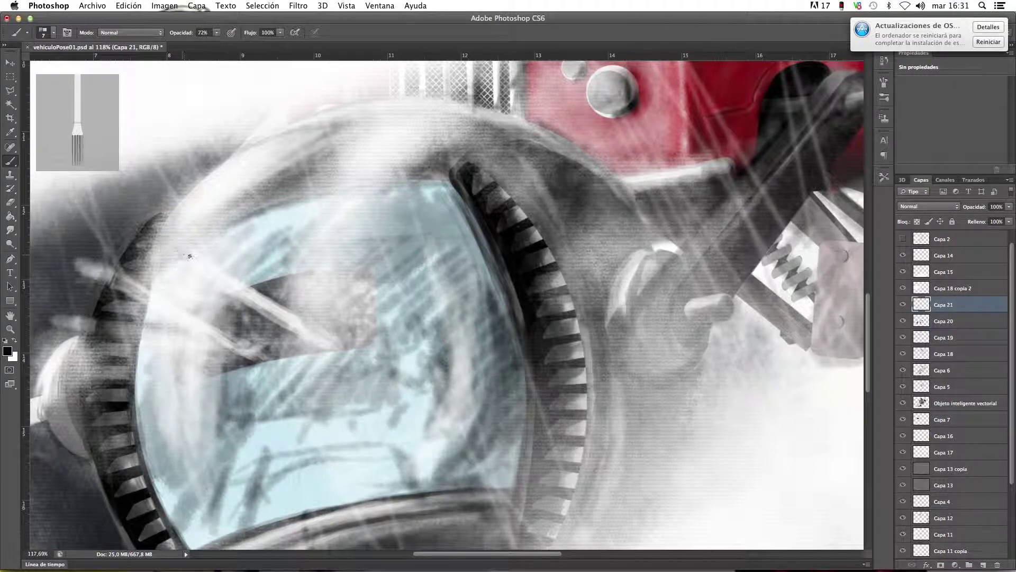
pyautogui.rightClick(199, 210)
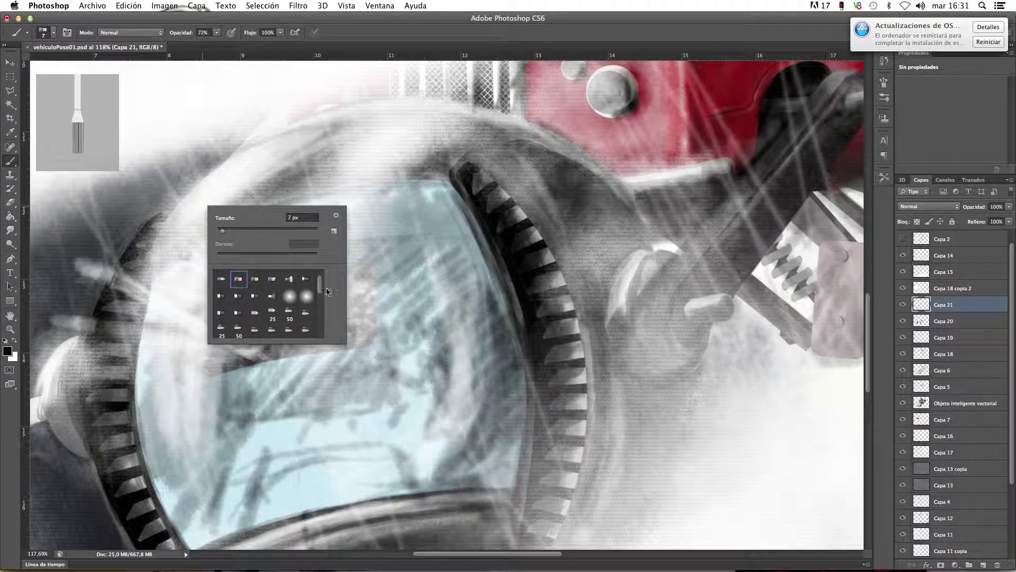
pyautogui.scroll(2, 324, 283)
pyautogui.click(240, 281)
pyautogui.click(185, 216)
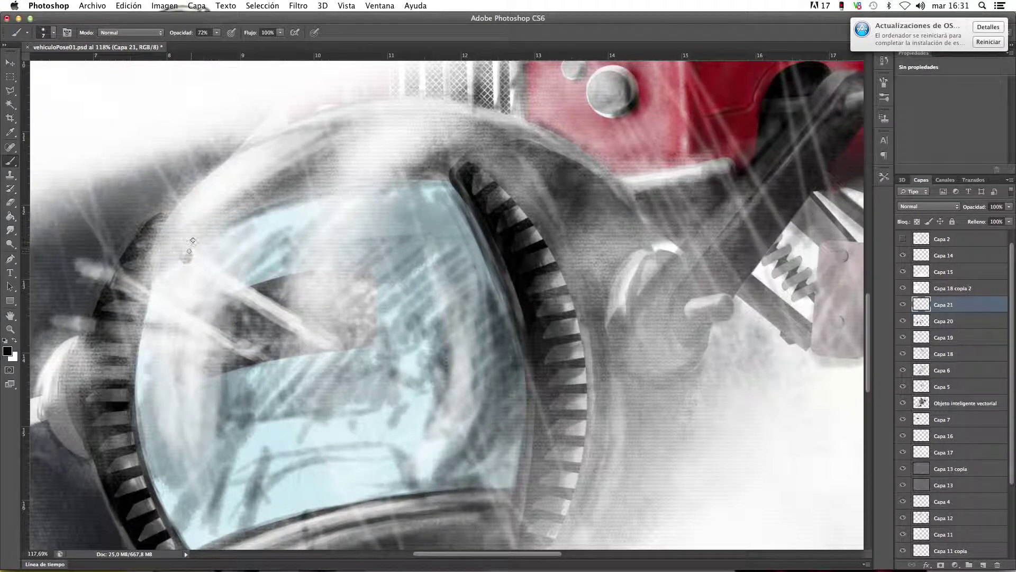
# Enable Dinámica de forma for the brush with size controlled by Presión de la pluma, and start the black line along the upper barrel
pyautogui.click(217, 32)
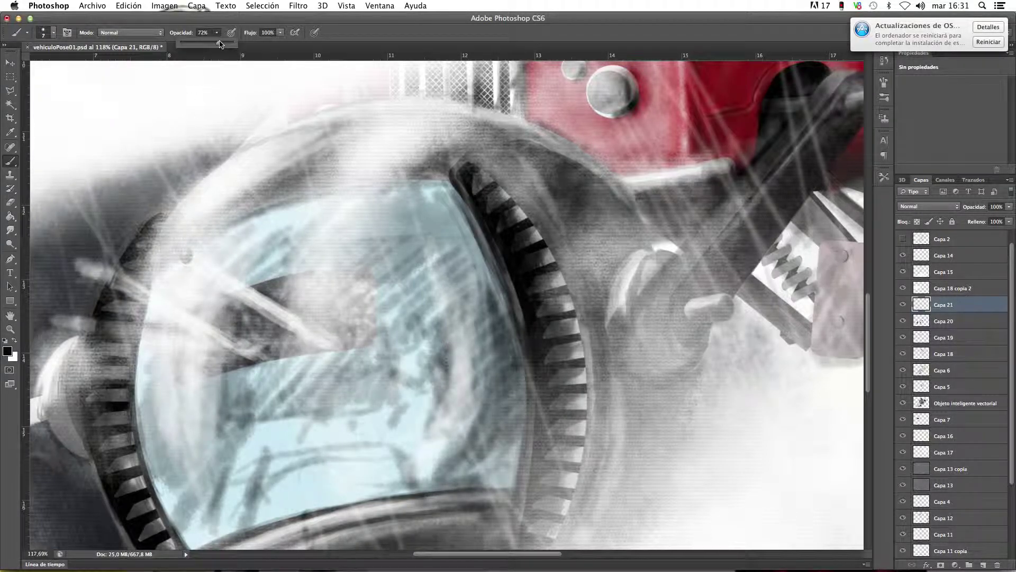
pyautogui.rightClick(209, 250)
pyautogui.click(884, 83)
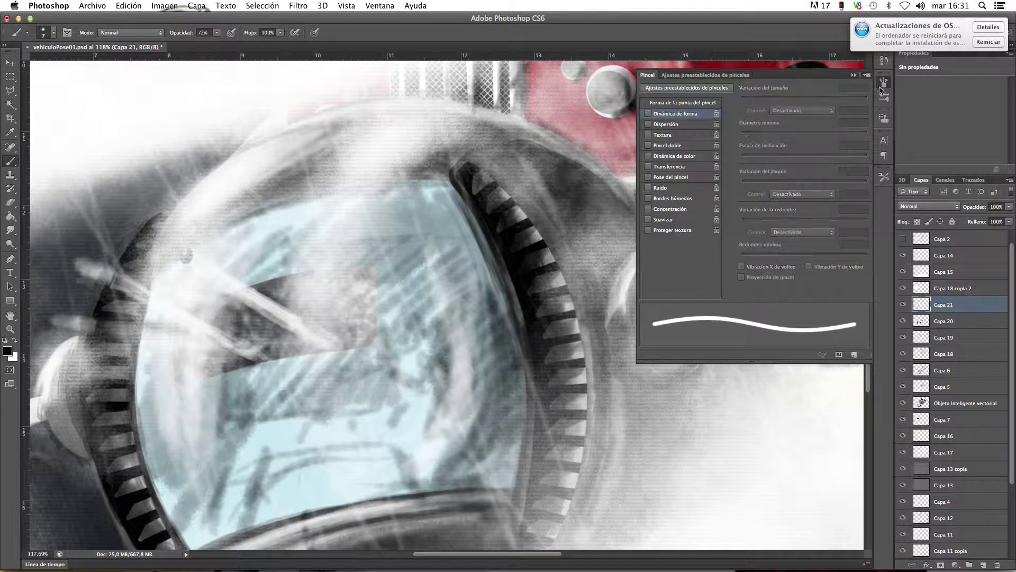
pyautogui.click(652, 114)
pyautogui.click(885, 82)
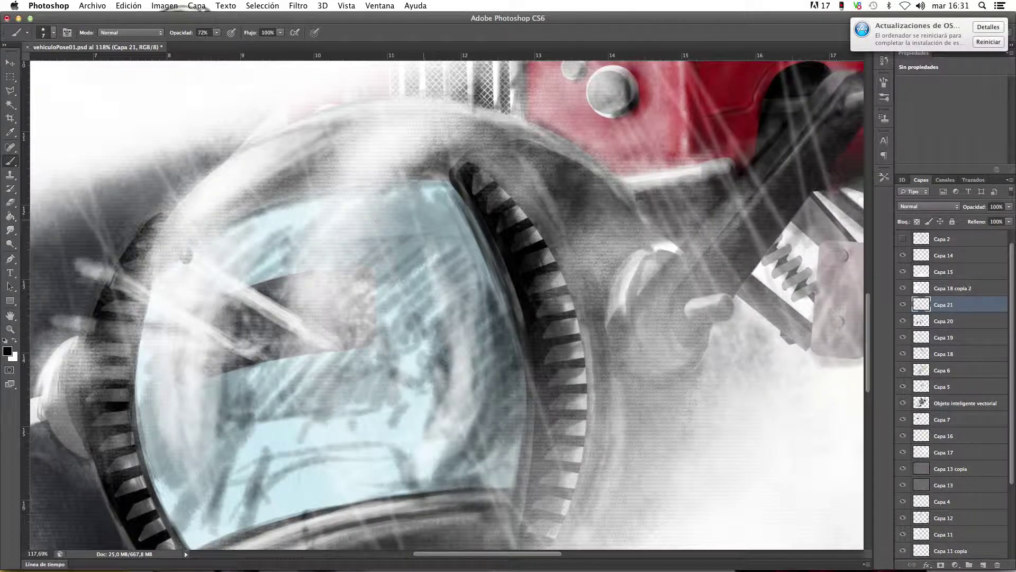
pyautogui.moveTo(185, 264); pyautogui.dragTo(246, 306)
pyautogui.click(884, 82)
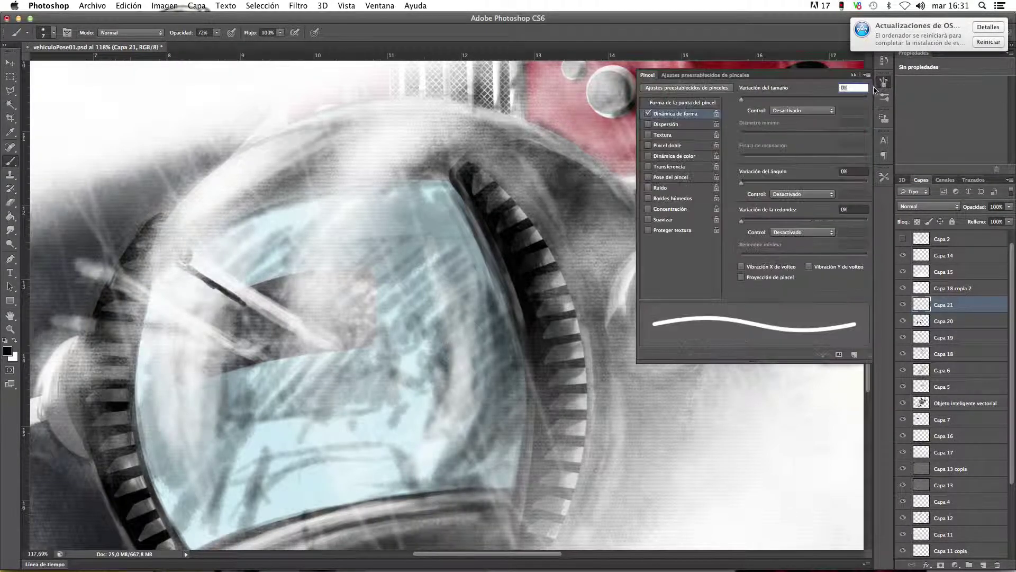
pyautogui.click(802, 110)
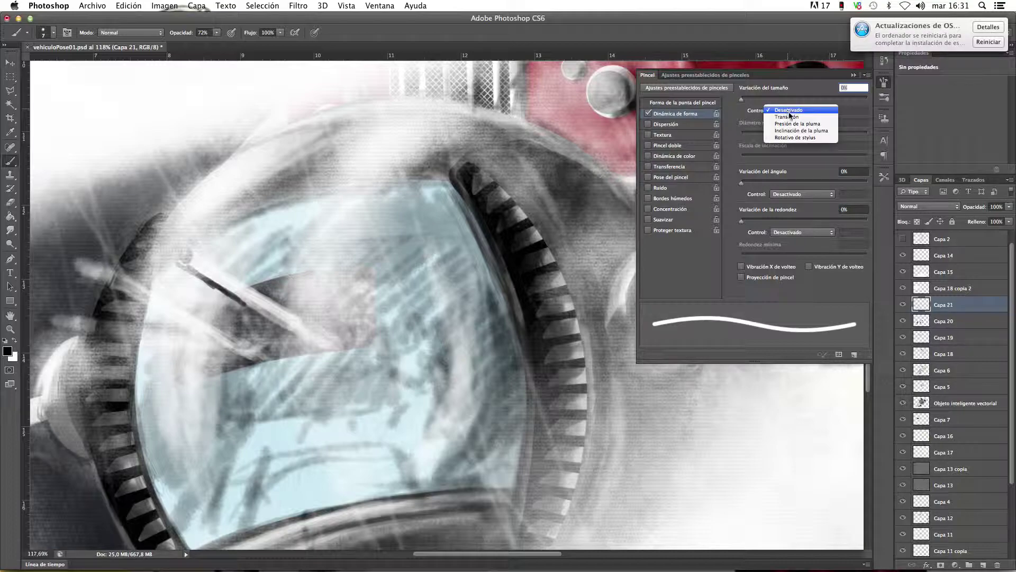
pyautogui.click(788, 125)
pyautogui.click(884, 83)
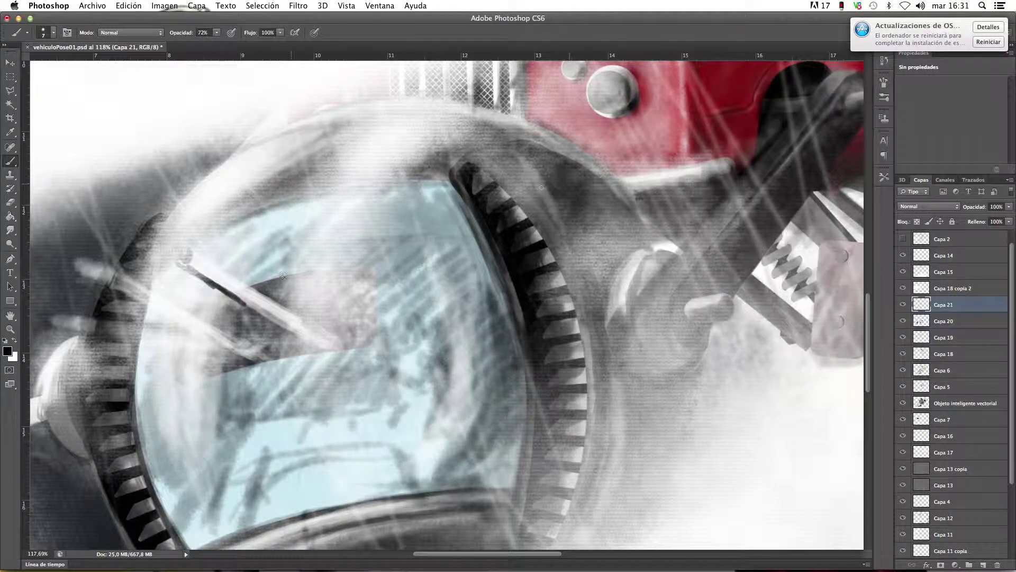
# Outline the upper gun barrel in black and detail its muzzle with a row of small dark holes
pyautogui.moveTo(225, 292); pyautogui.dragTo(273, 319)
pyautogui.moveTo(191, 265); pyautogui.dragTo(299, 327)
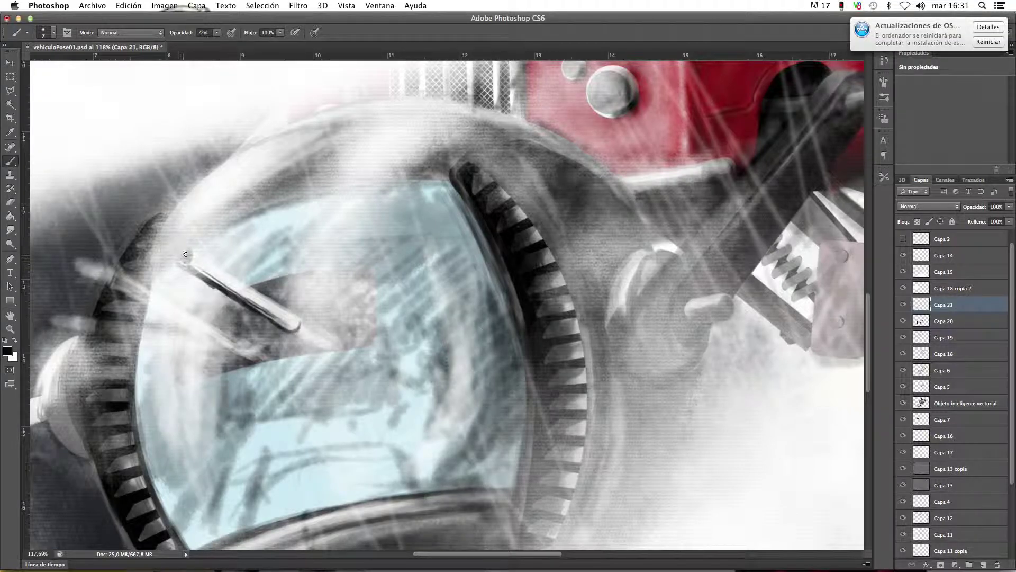
pyautogui.moveTo(180, 257)
pyautogui.mouseDown()
pyautogui.moveTo(222, 293)
pyautogui.moveTo(230, 272)
pyautogui.moveTo(216, 267)
pyautogui.mouseUp()
pyautogui.press('super+z')
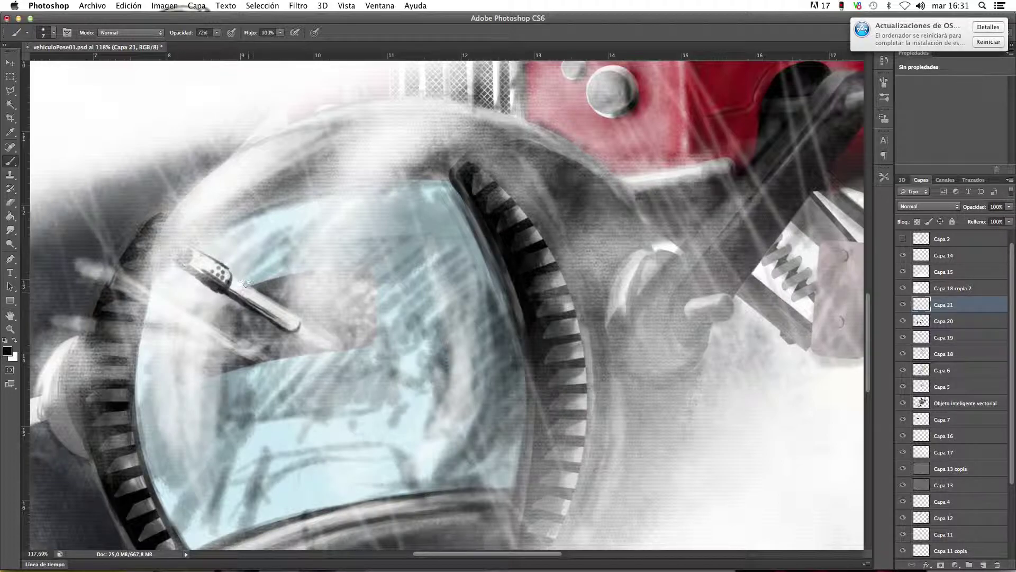
# Shade the upper gun barrel with black lines running from the muzzle down to its base
pyautogui.moveTo(230, 273)
pyautogui.mouseDown()
pyautogui.moveTo(290, 311)
pyautogui.moveTo(311, 344)
pyautogui.moveTo(291, 334)
pyautogui.moveTo(325, 350)
pyautogui.moveTo(299, 332)
pyautogui.mouseUp()
pyautogui.moveTo(283, 320); pyautogui.dragTo(231, 288)
pyautogui.moveTo(232, 287)
pyautogui.mouseDown()
pyautogui.moveTo(290, 327)
pyautogui.moveTo(233, 287)
pyautogui.mouseUp()
pyautogui.moveTo(249, 295); pyautogui.dragTo(296, 323)
pyautogui.moveTo(232, 281); pyautogui.dragTo(328, 350)
# Darken the gun mount behind the barrels and define its right and lower edges with black lines
pyautogui.moveTo(297, 325)
pyautogui.mouseDown()
pyautogui.moveTo(331, 347)
pyautogui.moveTo(362, 313)
pyautogui.moveTo(325, 324)
pyautogui.moveTo(347, 331)
pyautogui.moveTo(365, 320)
pyautogui.moveTo(351, 328)
pyautogui.mouseUp()
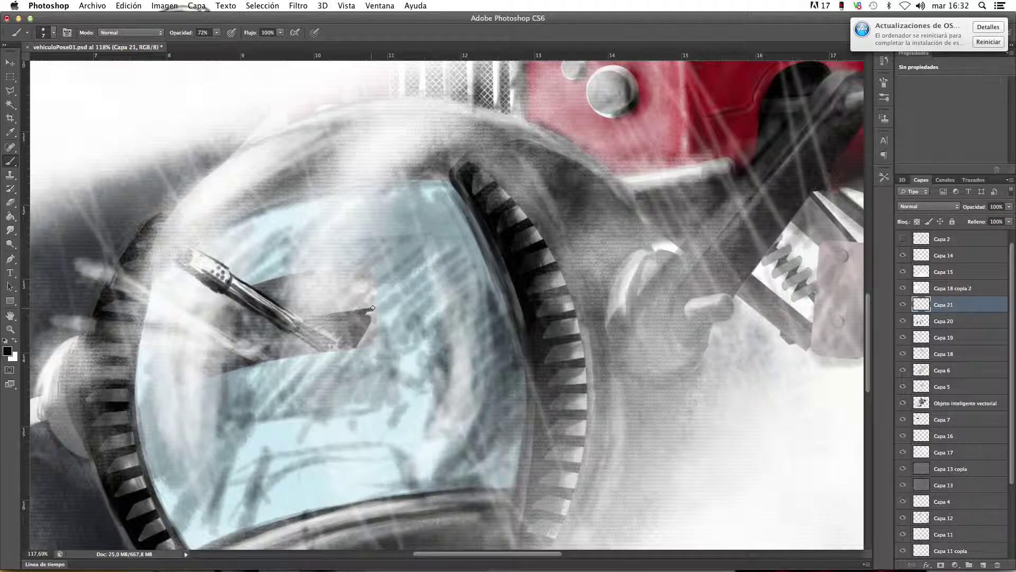
pyautogui.moveTo(377, 311)
pyautogui.mouseDown()
pyautogui.moveTo(376, 280)
pyautogui.moveTo(375, 305)
pyautogui.mouseUp()
pyautogui.moveTo(374, 317)
pyautogui.mouseDown()
pyautogui.moveTo(373, 336)
pyautogui.moveTo(344, 351)
pyautogui.moveTo(363, 346)
pyautogui.mouseUp()
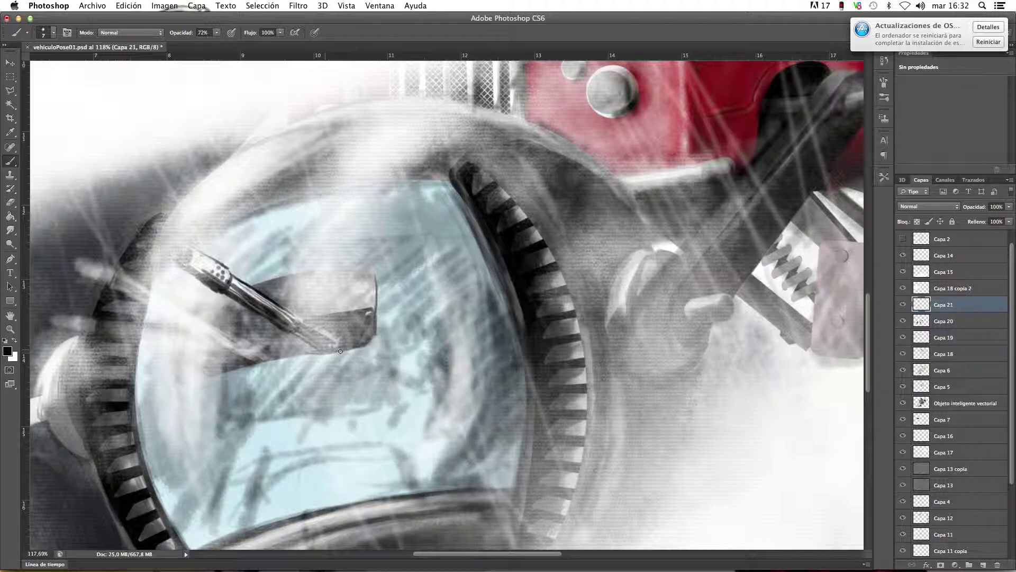
pyautogui.moveTo(216, 378)
pyautogui.mouseDown()
pyautogui.moveTo(313, 354)
pyautogui.moveTo(280, 360)
pyautogui.mouseUp()
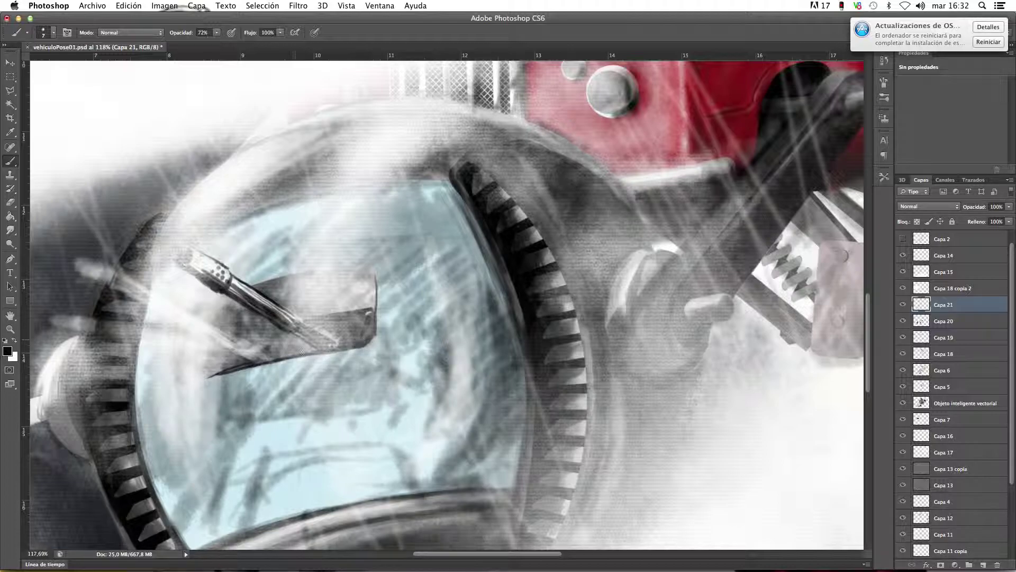
pyautogui.moveTo(228, 292); pyautogui.dragTo(283, 329)
# Outline and shade the lower gun barrel in black, with a perforated muzzle and a dark base at the mount
pyautogui.moveTo(118, 285)
pyautogui.mouseDown()
pyautogui.moveTo(142, 305)
pyautogui.moveTo(164, 298)
pyautogui.moveTo(167, 310)
pyautogui.moveTo(119, 289)
pyautogui.moveTo(156, 305)
pyautogui.mouseUp()
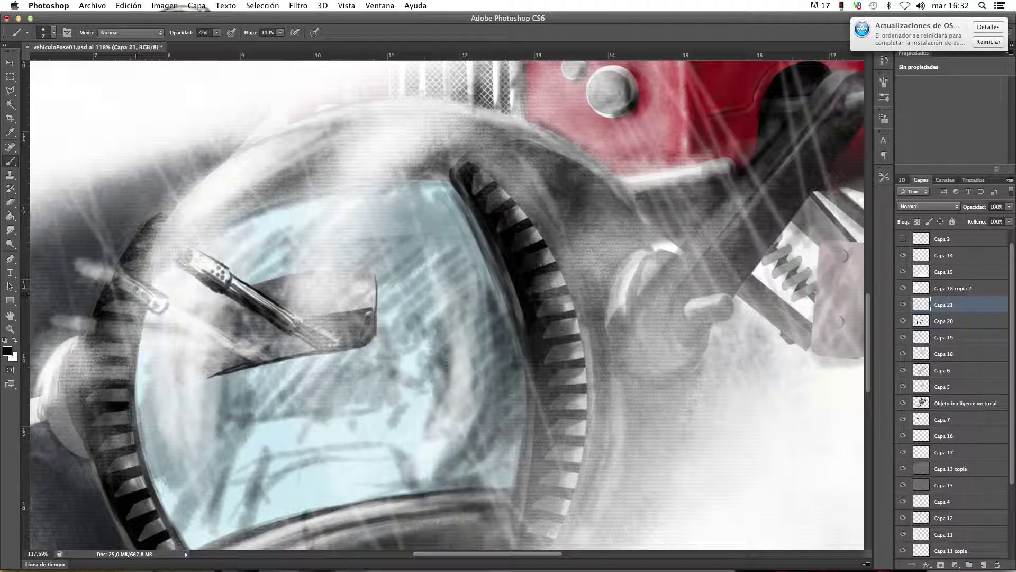
pyautogui.moveTo(165, 314)
pyautogui.mouseDown()
pyautogui.moveTo(236, 354)
pyautogui.moveTo(211, 335)
pyautogui.moveTo(243, 344)
pyautogui.moveTo(166, 309)
pyautogui.moveTo(241, 353)
pyautogui.moveTo(171, 312)
pyautogui.moveTo(231, 344)
pyautogui.moveTo(235, 358)
pyautogui.moveTo(234, 345)
pyautogui.moveTo(244, 355)
pyautogui.moveTo(266, 352)
pyautogui.moveTo(264, 331)
pyautogui.moveTo(289, 353)
pyautogui.moveTo(308, 347)
pyautogui.moveTo(298, 340)
pyautogui.mouseUp()
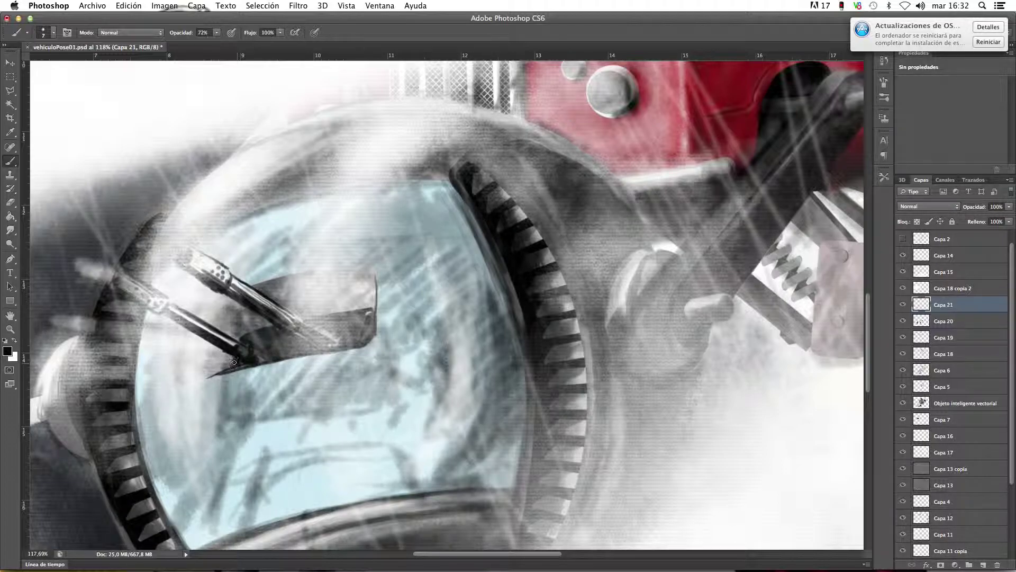
pyautogui.press('super+minus')
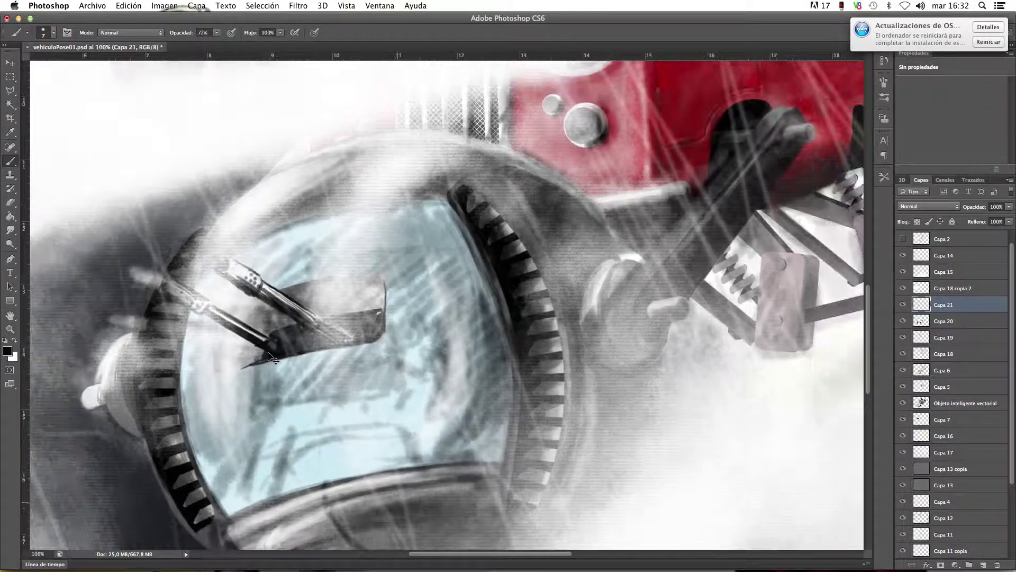
pyautogui.press('super+minus')
pyautogui.press('super+minus')
pyautogui.press('super+minus')
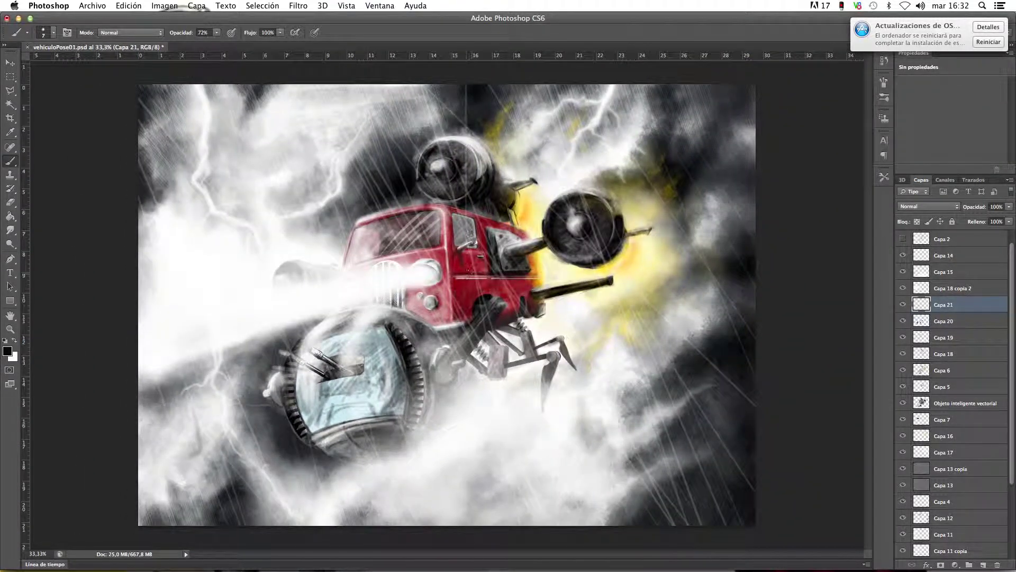